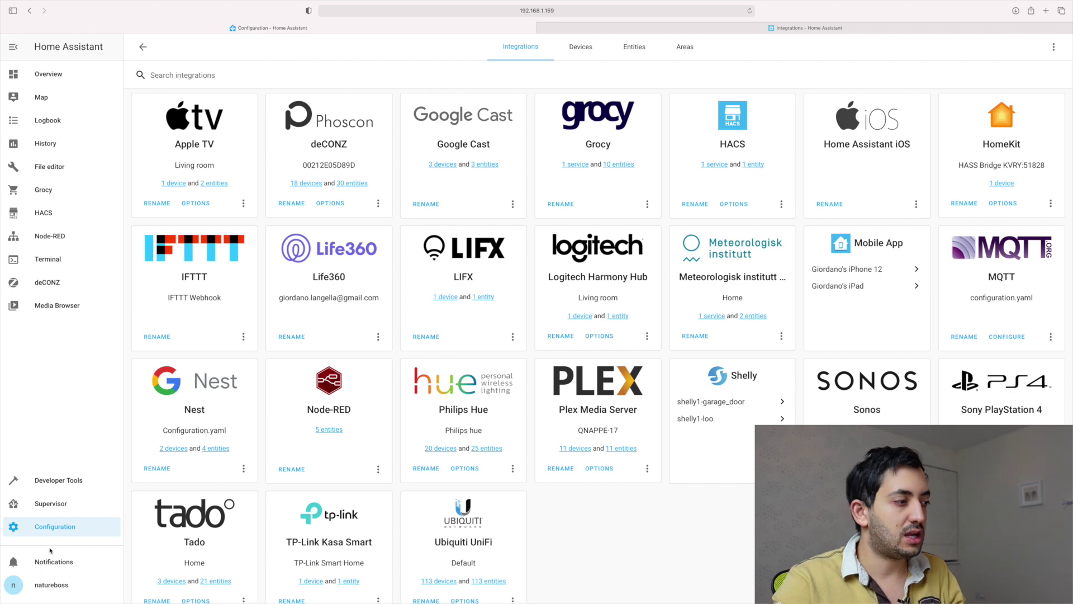
- Open the Configuration area from the sidebar
{"action": "left_click", "coordinate": [55, 532]}
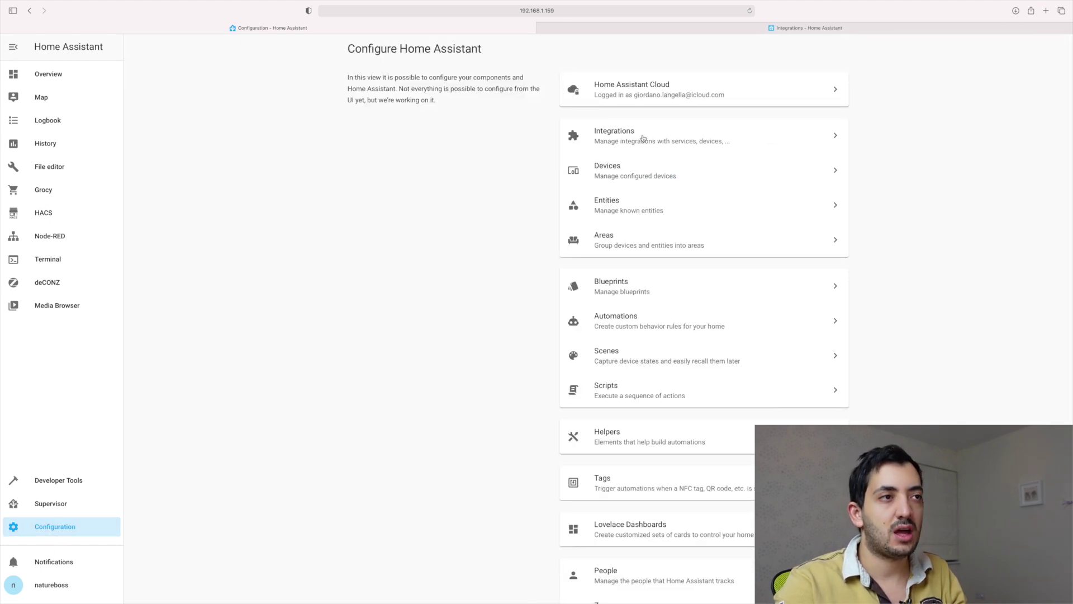
- Open the Integrations list and bring up the Philips Hue integration's entities
{"action": "left_click", "coordinate": [643, 138]}
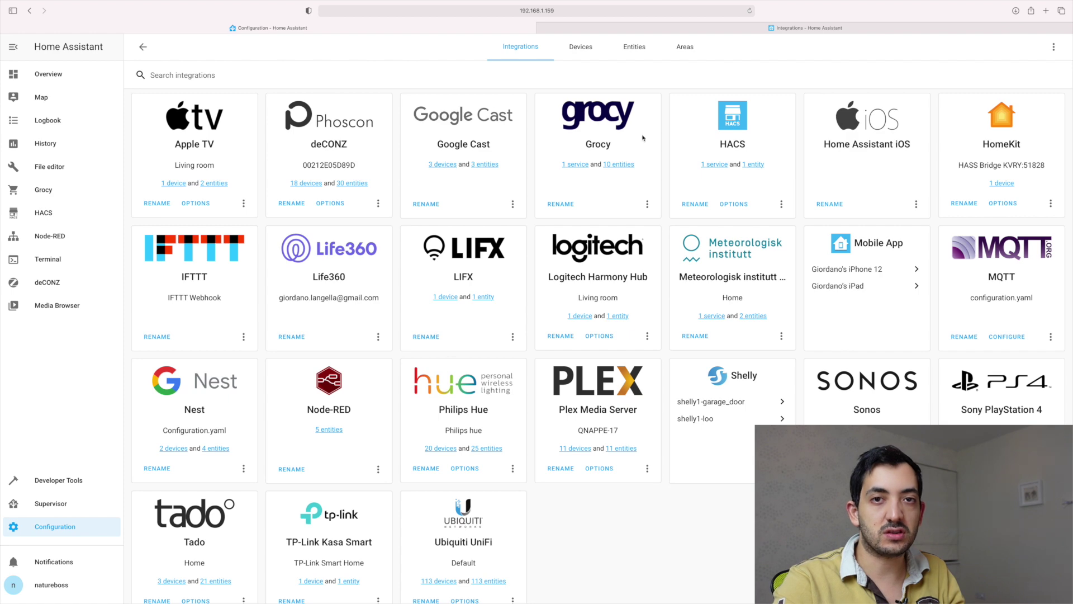
{"action": "scroll", "coordinate": [535, 385], "scroll_direction": "up", "scroll_amount": 5}
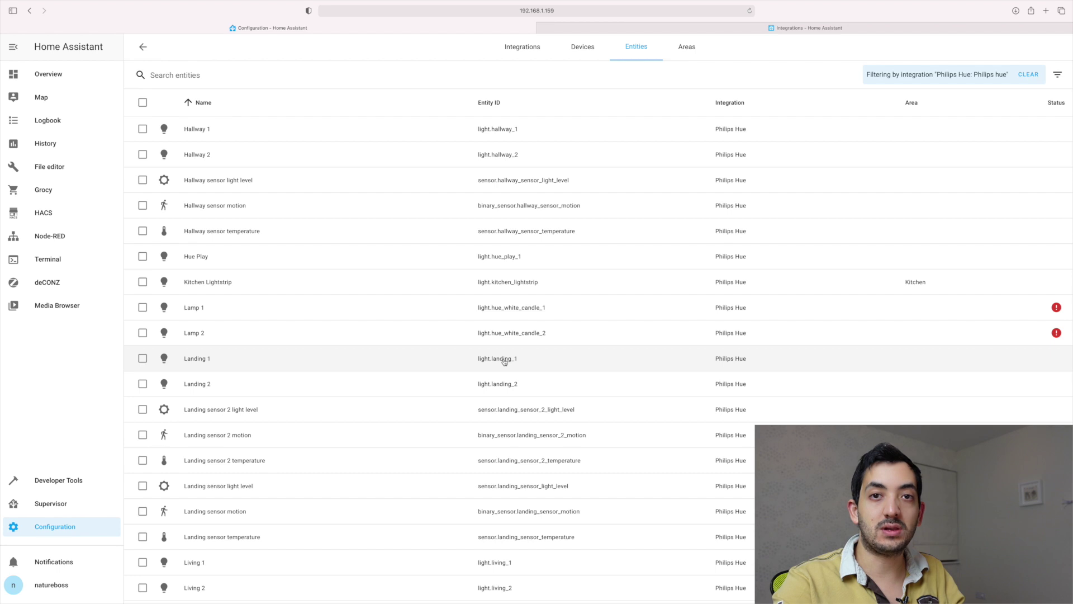
- Scroll through the Overview dashboard with the Kitchen Downlights, Downstairs Loo, Lifx Bulb and Hue Play cards
{"action": "scroll", "coordinate": [504, 362], "scroll_direction": "down", "scroll_amount": 5}
{"action": "scroll", "coordinate": [505, 362], "scroll_direction": "up", "scroll_amount": 5}
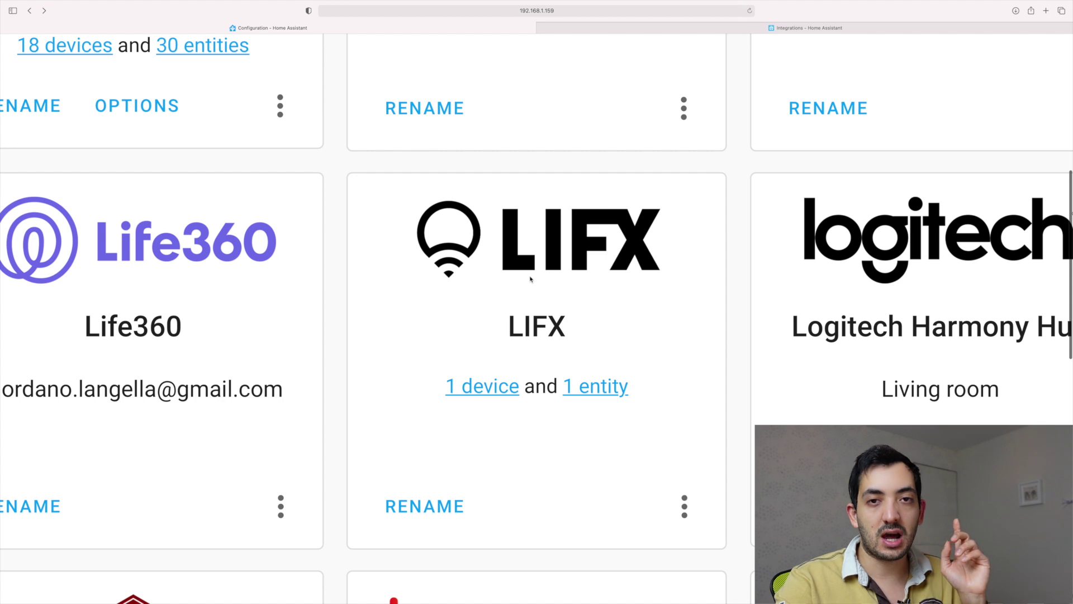
{"action": "scroll", "coordinate": [696, 326], "scroll_direction": "down", "scroll_amount": 12}
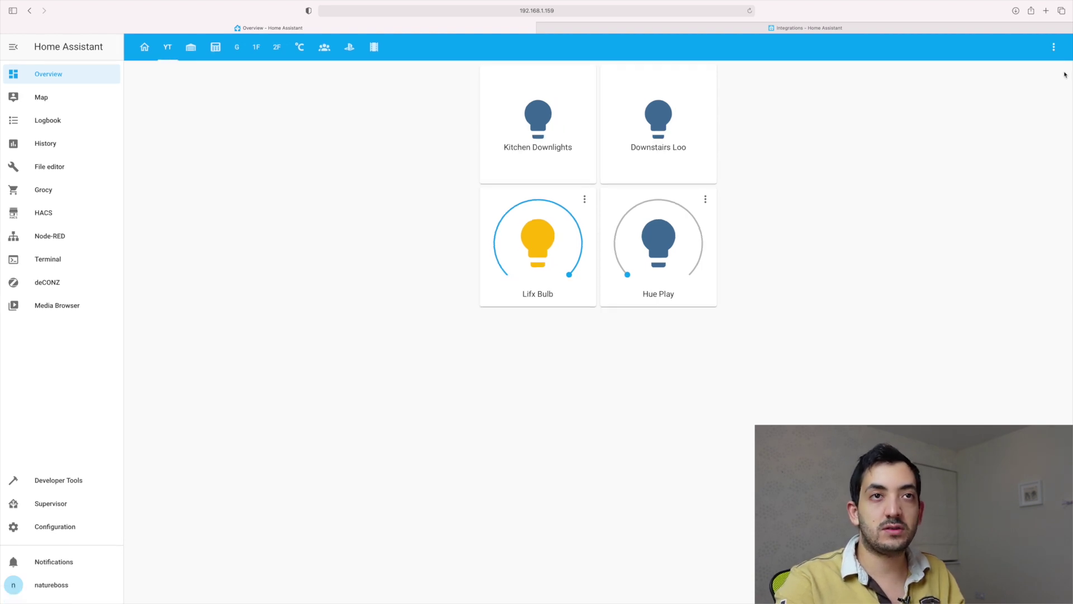
{"action": "scroll", "coordinate": [1062, 76], "scroll_direction": "right", "scroll_amount": 2}
- Put the YT dashboard into edit mode and add a Grid card found by searching 'grid'
{"action": "left_click", "coordinate": [1054, 49]}
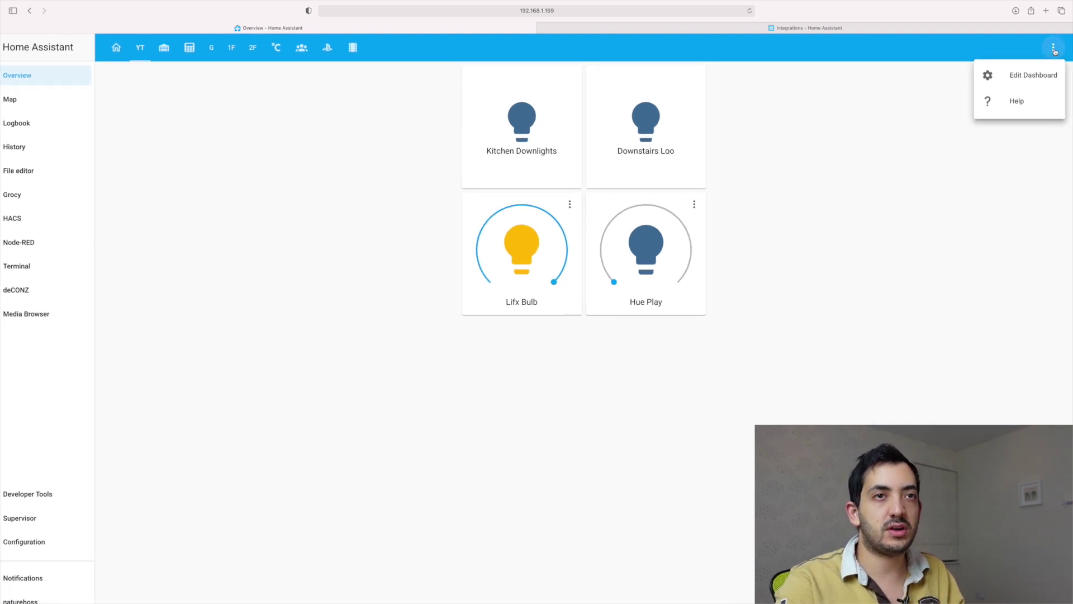
{"action": "left_click", "coordinate": [1040, 76]}
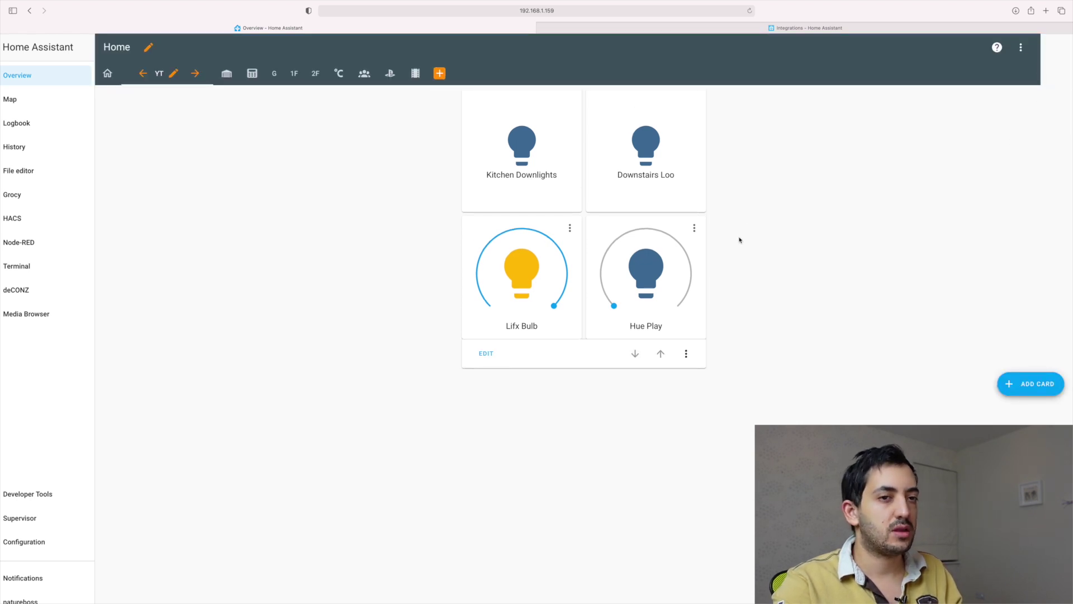
{"action": "scroll", "coordinate": [1032, 377], "scroll_direction": "down", "scroll_amount": 1}
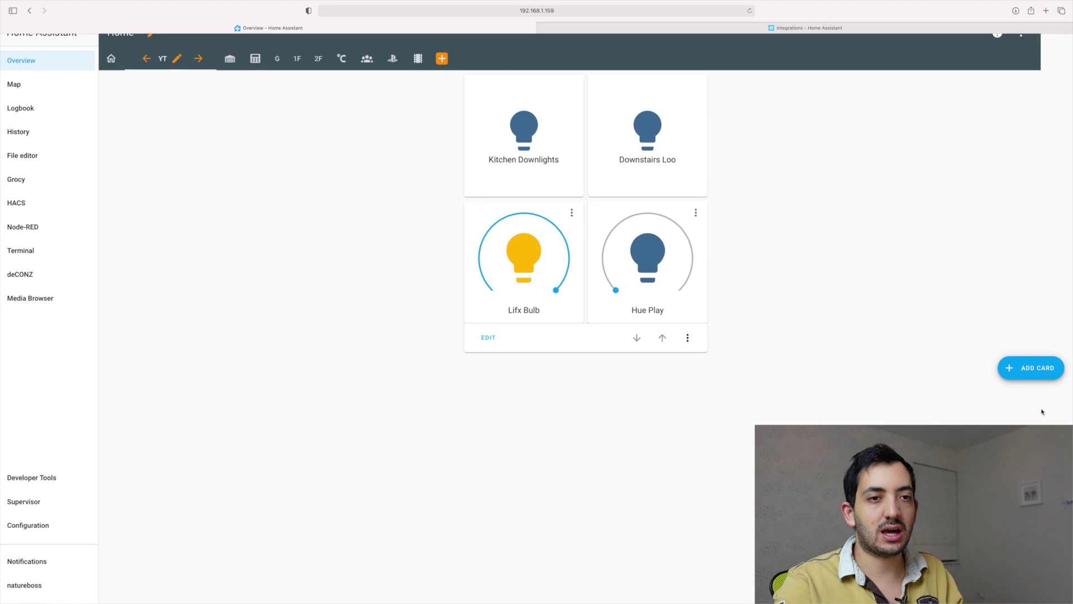
{"action": "scroll", "coordinate": [1037, 388], "scroll_direction": "left", "scroll_amount": 2}
{"action": "left_click", "coordinate": [1038, 380]}
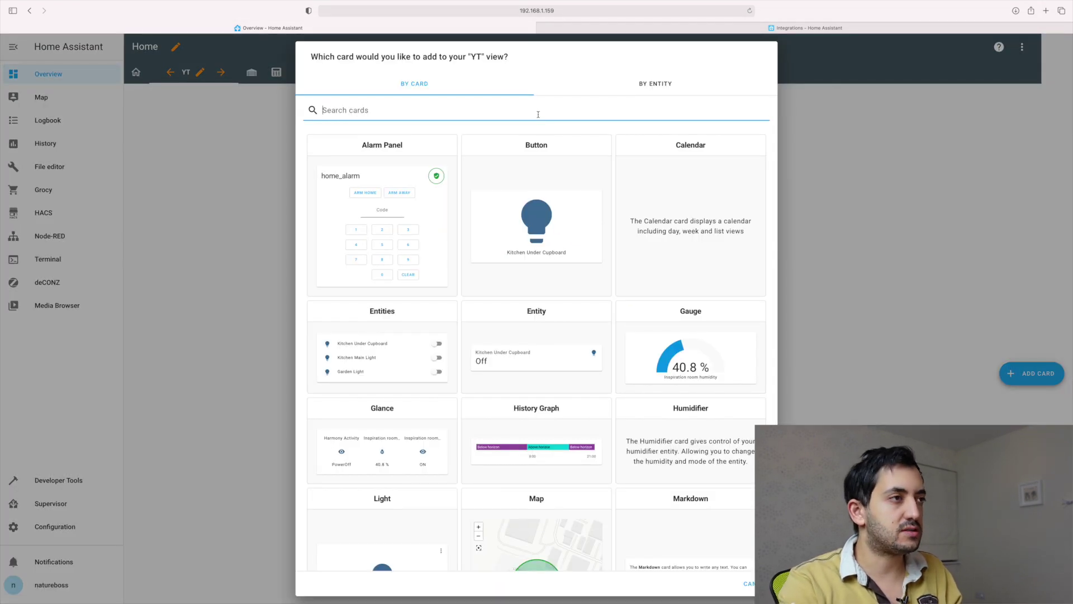
{"action": "type", "text": "grid"}
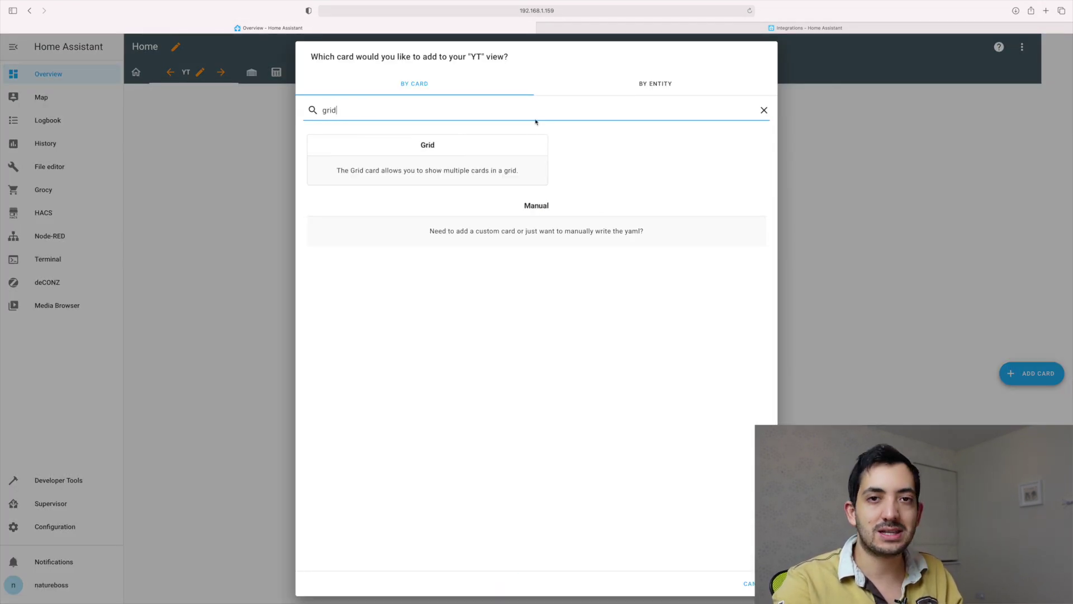
{"action": "left_click", "coordinate": [496, 153]}
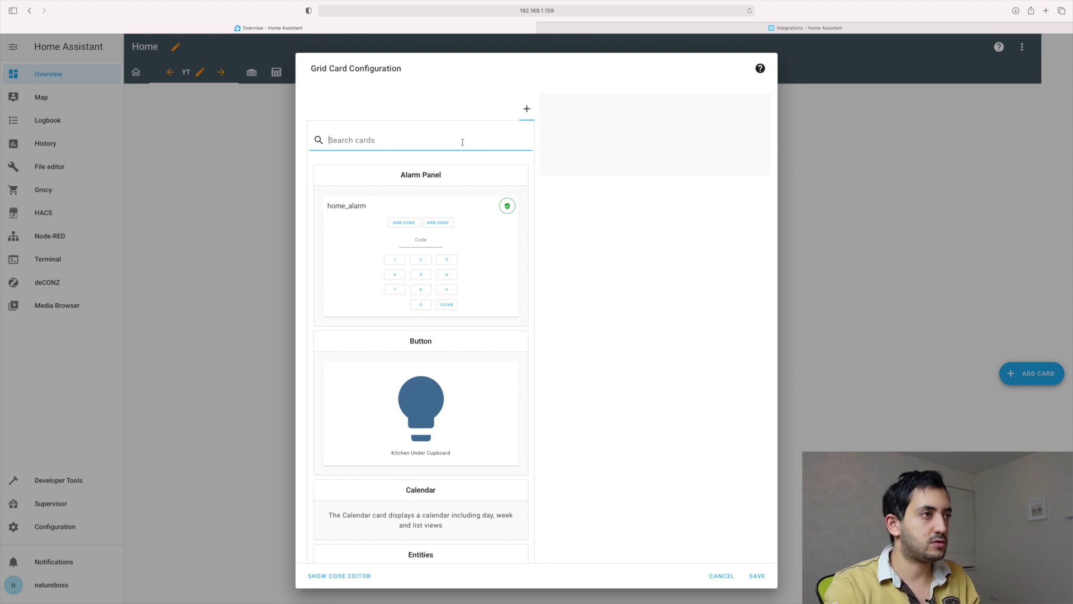
- Add Light cards to the grid via a 'light' search, then go back to card 1
{"action": "type", "text": "light"}
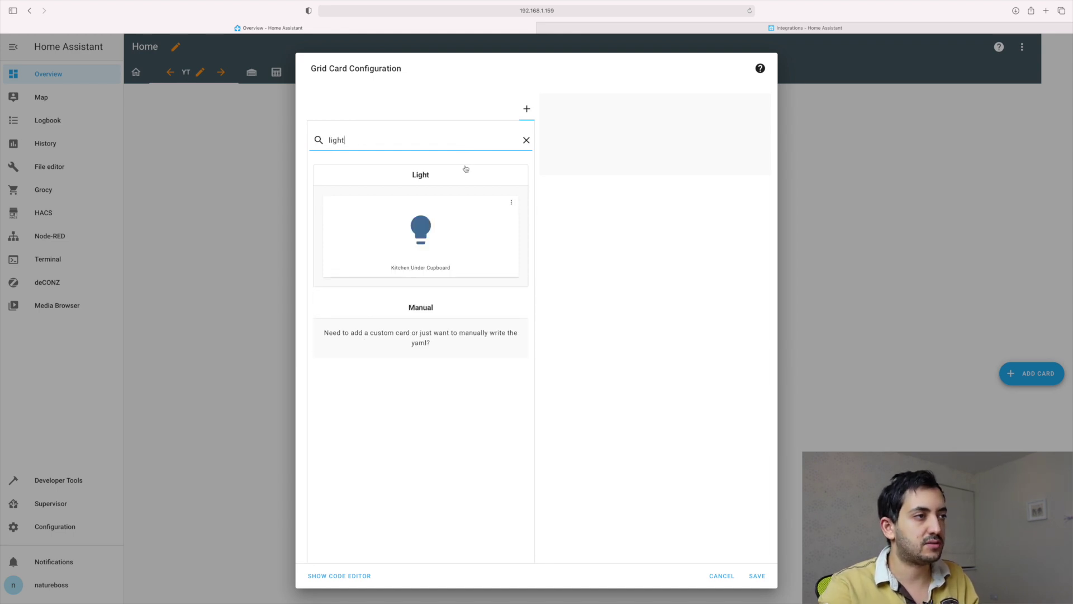
{"action": "left_click", "coordinate": [458, 206]}
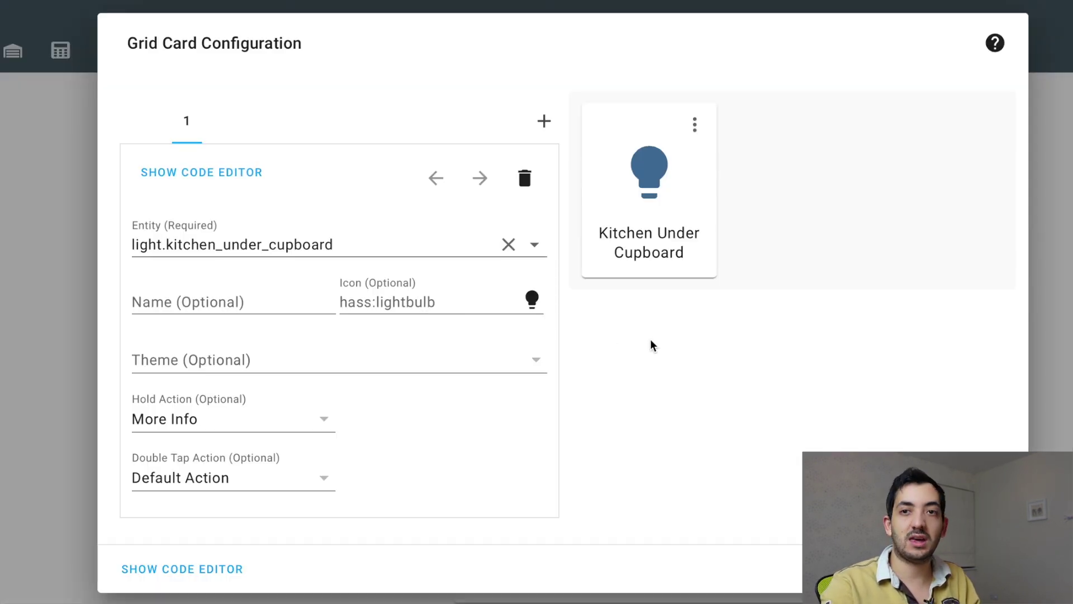
{"action": "left_click", "coordinate": [541, 121]}
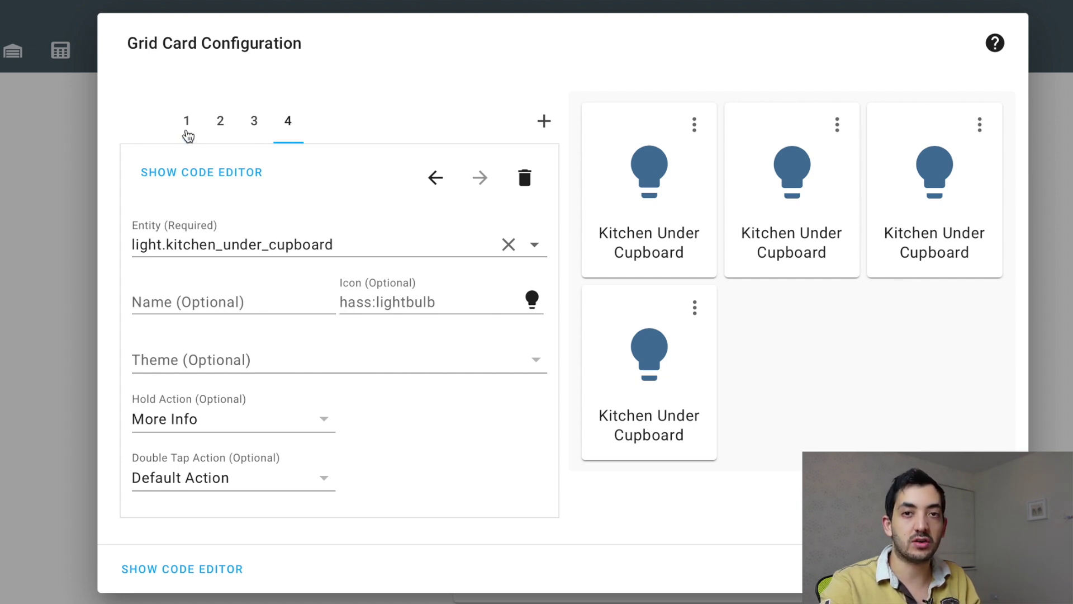
{"action": "left_click", "coordinate": [188, 134]}
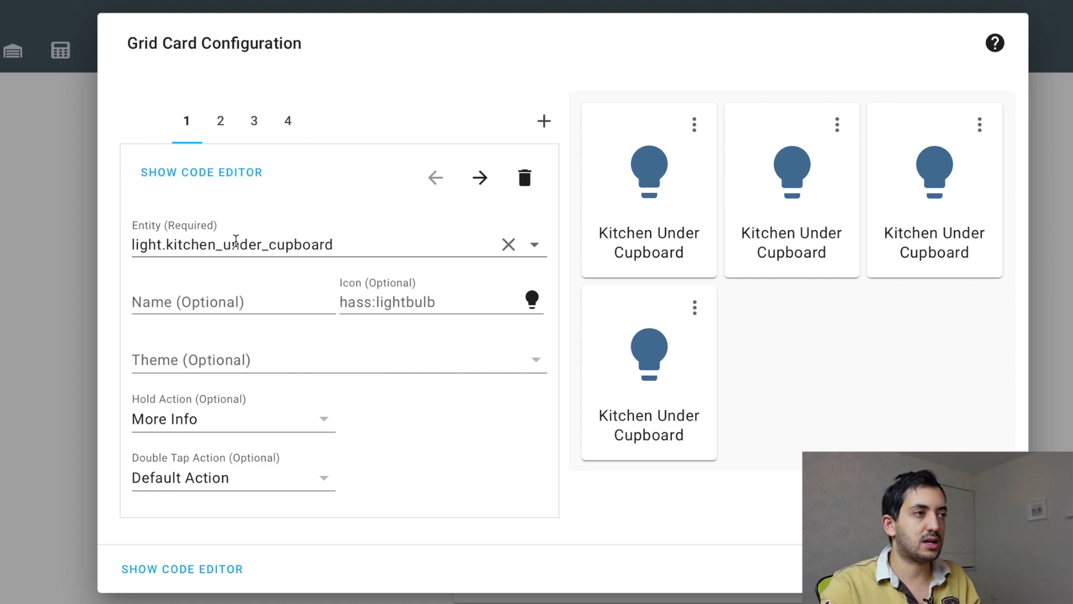
- Set the first card to Downstairs Loo and check the second card's light list
{"action": "left_click", "coordinate": [361, 244]}
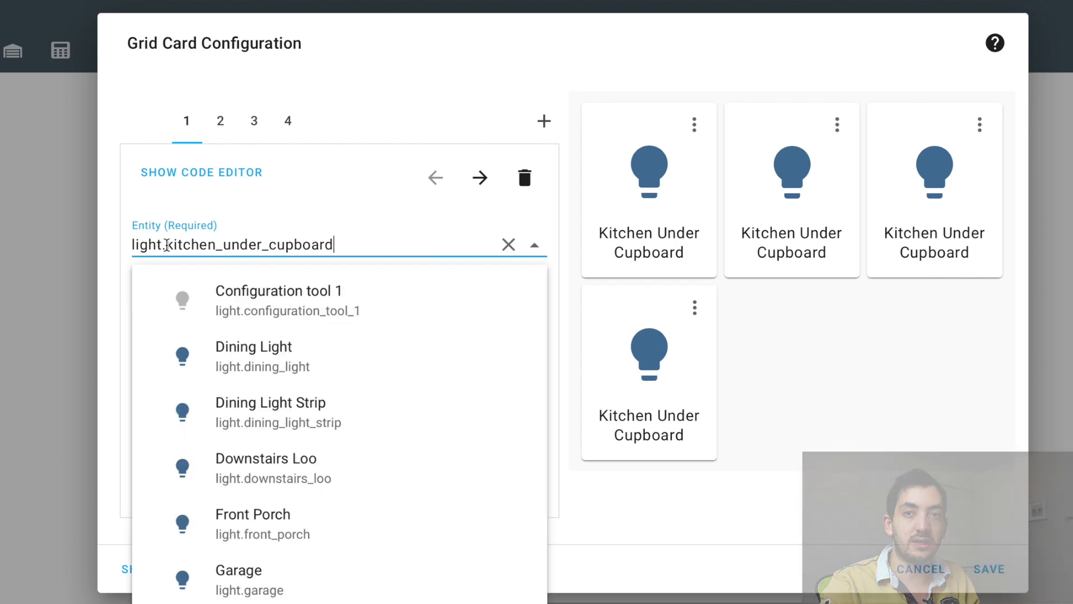
{"action": "key", "text": "Down"}
{"action": "key", "text": "Down"}
{"action": "key", "text": "Down"}
{"action": "key", "text": "Down"}
{"action": "key", "text": "Return"}
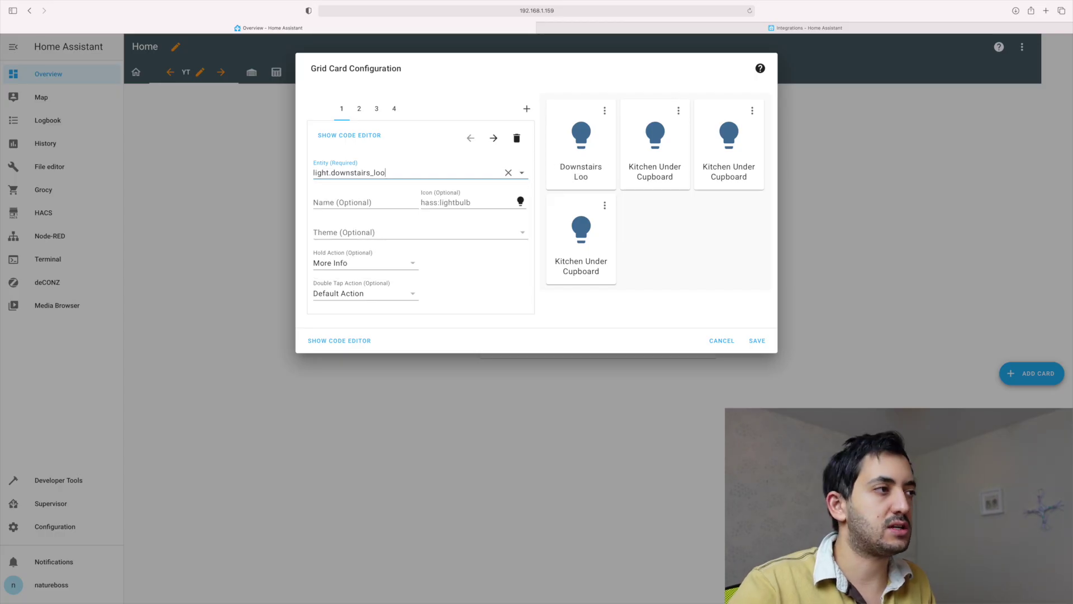
{"action": "left_click", "coordinate": [364, 117]}
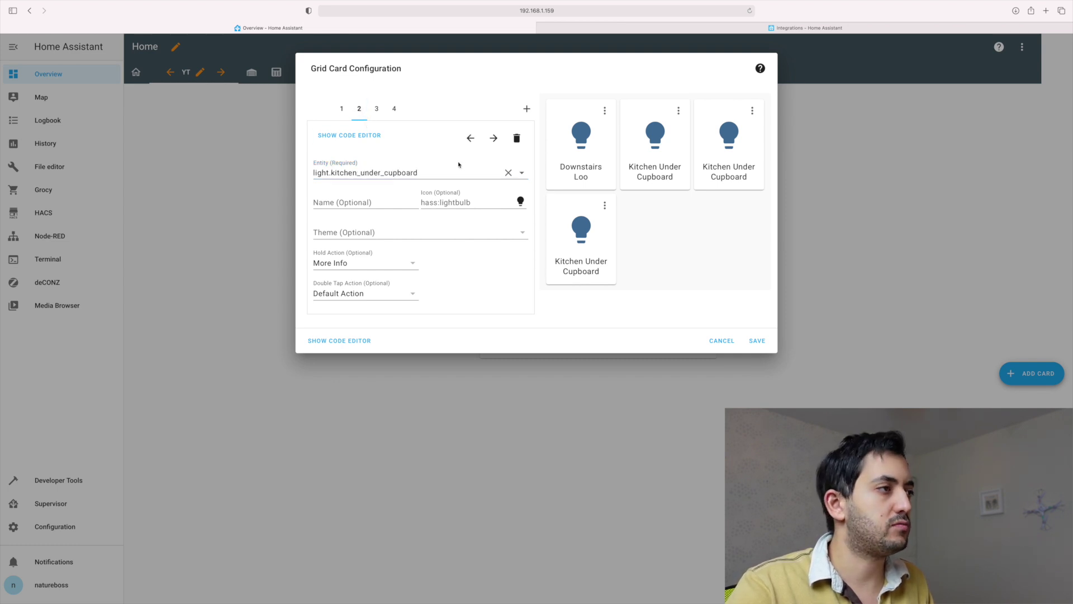
{"action": "left_click", "coordinate": [445, 174]}
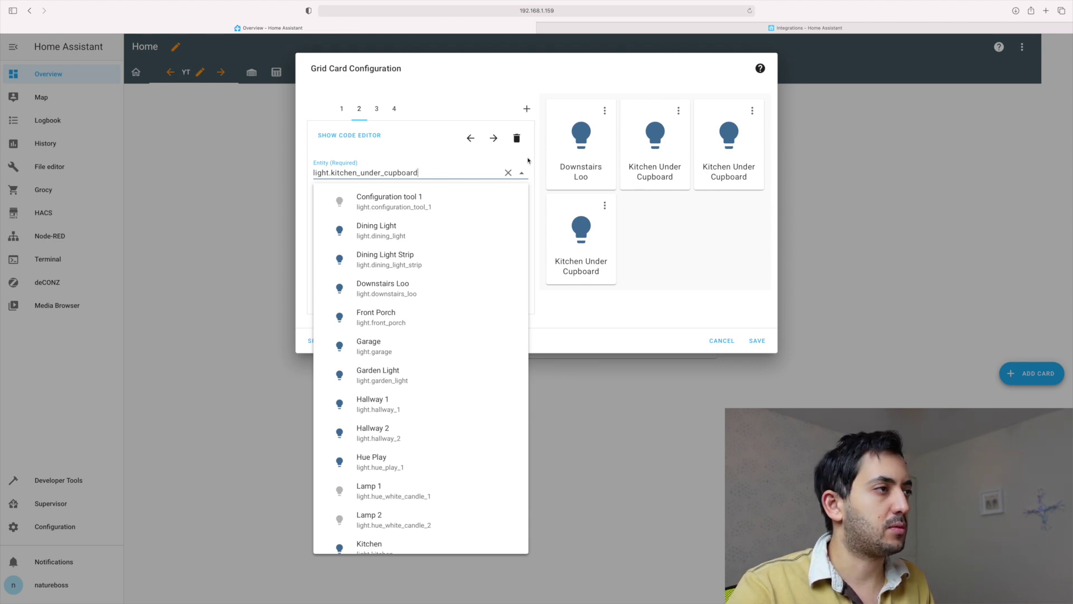
- Point the third card to Lifx Bulb and the fourth to Hue Play, then show the YAML
{"action": "left_click", "coordinate": [377, 109]}
{"action": "double_click", "coordinate": [331, 173]}
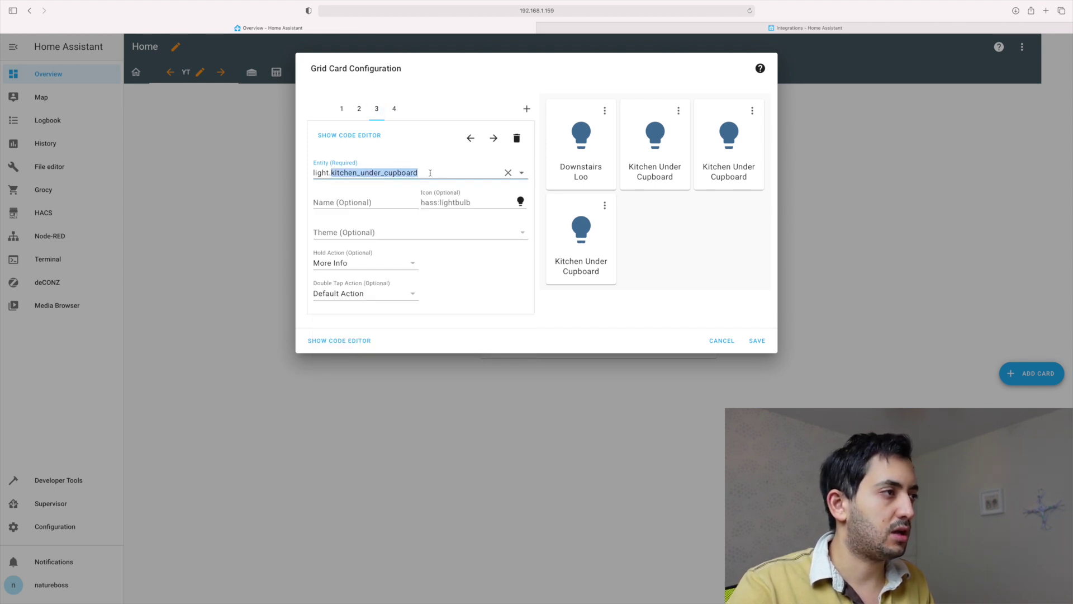
{"action": "type", "text": "lif"}
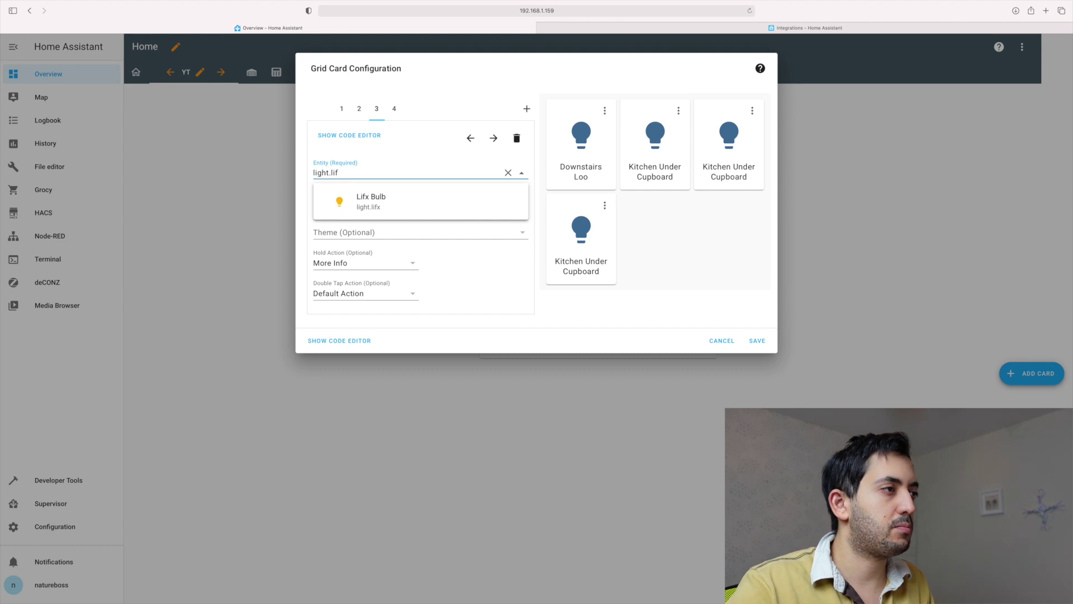
{"action": "left_click", "coordinate": [452, 199]}
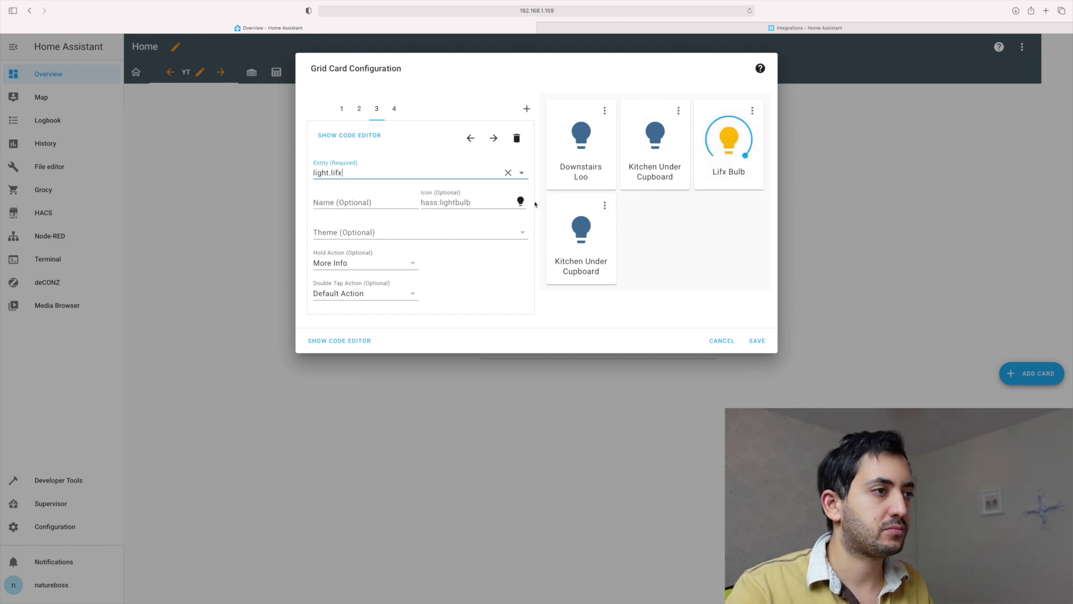
{"action": "left_click", "coordinate": [395, 108]}
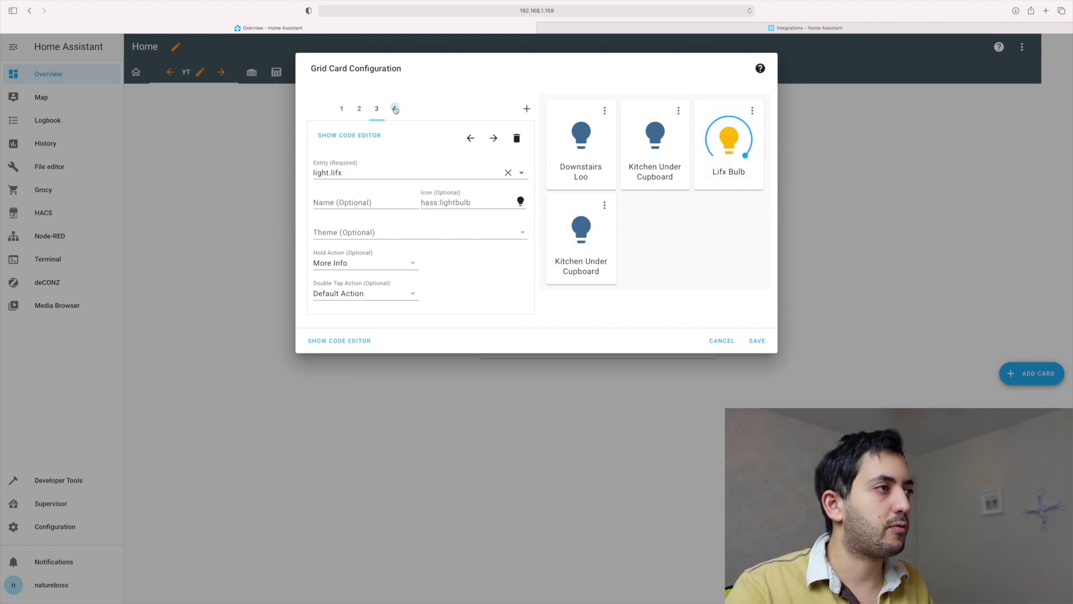
{"action": "double_click", "coordinate": [332, 172]}
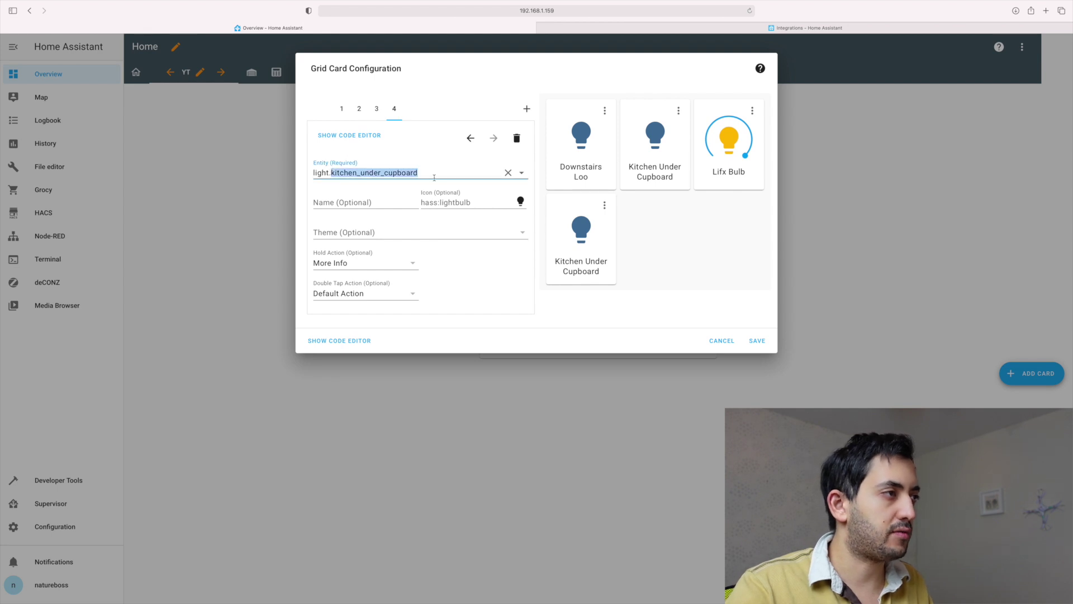
{"action": "type", "text": "hue"}
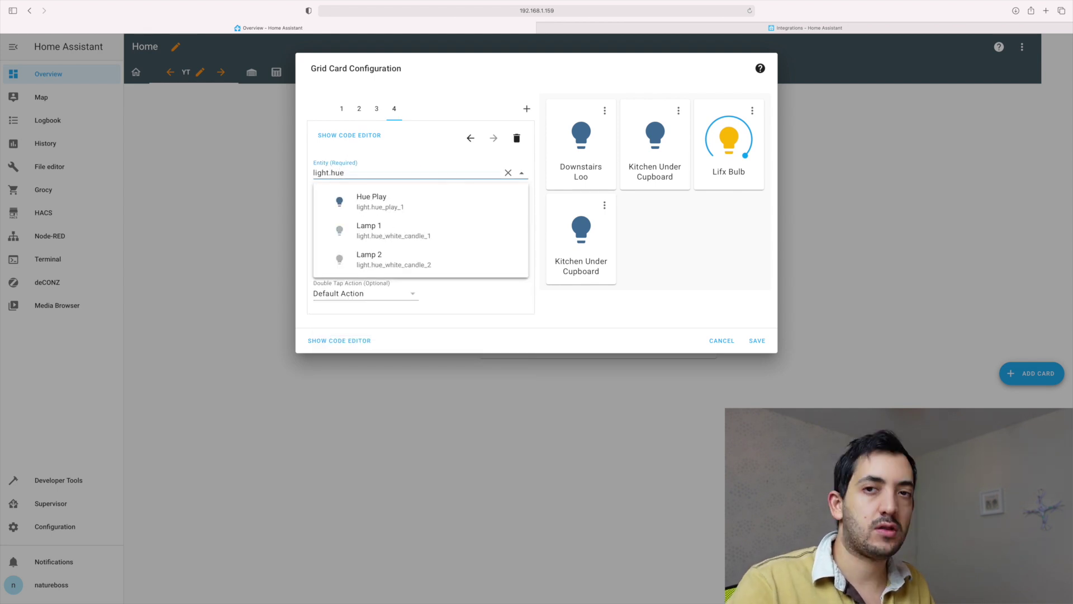
{"action": "left_click", "coordinate": [446, 202]}
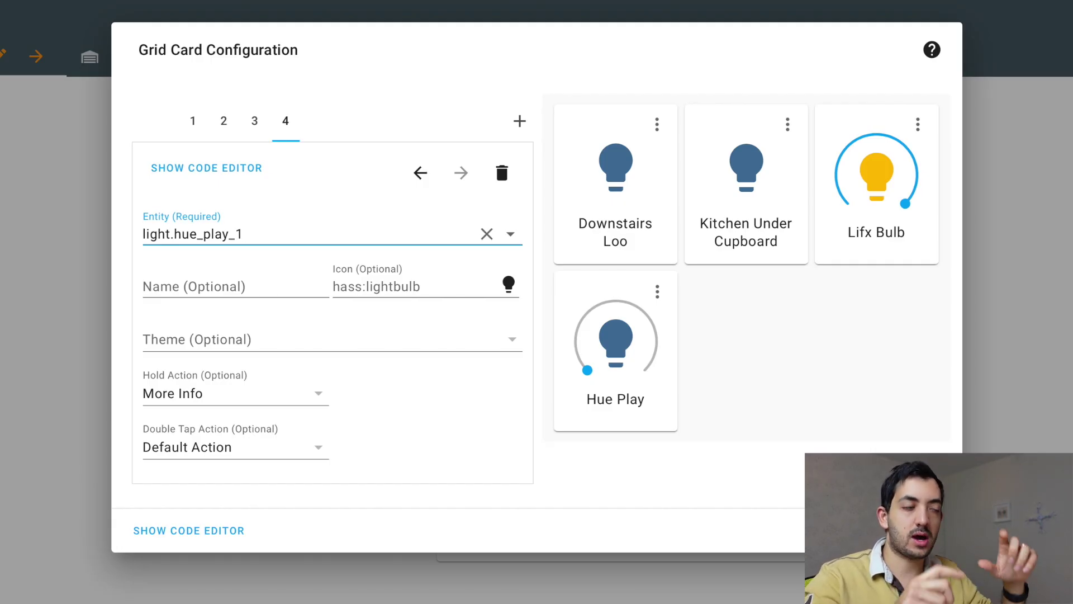
{"action": "left_click", "coordinate": [199, 532]}
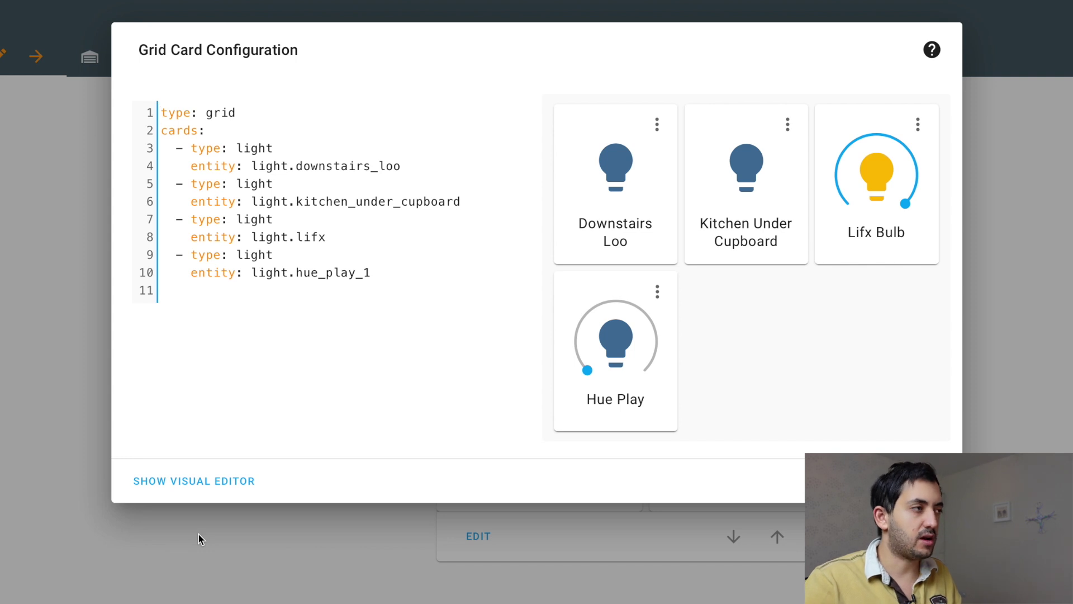
- Add 'columns: 2' under the grid type after trying 1, 3 and 4, then return to the visual editor
{"action": "key", "text": "Return"}
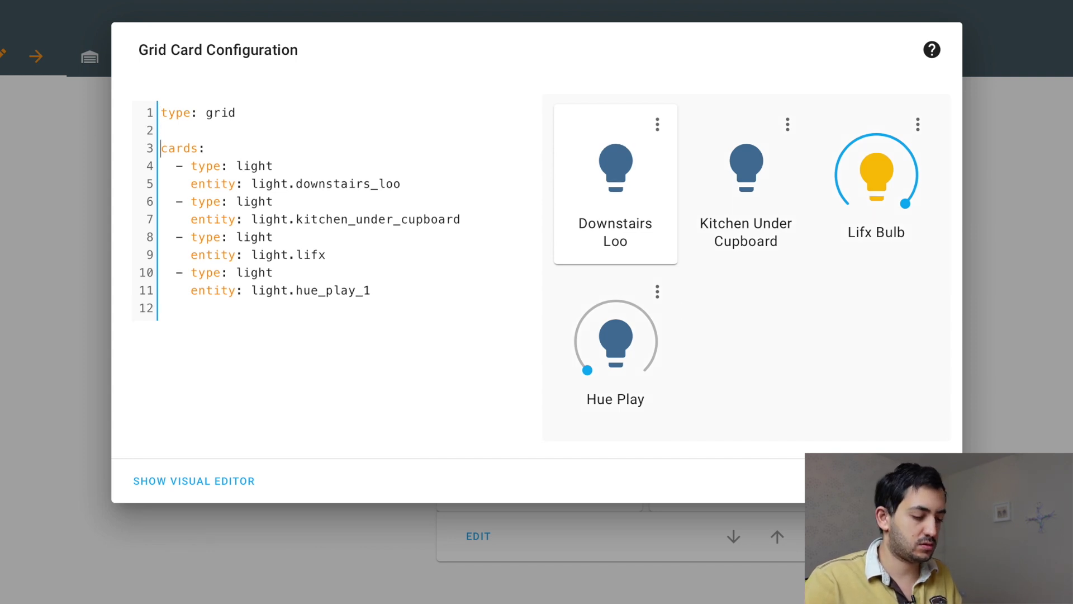
{"action": "key", "text": "Up"}
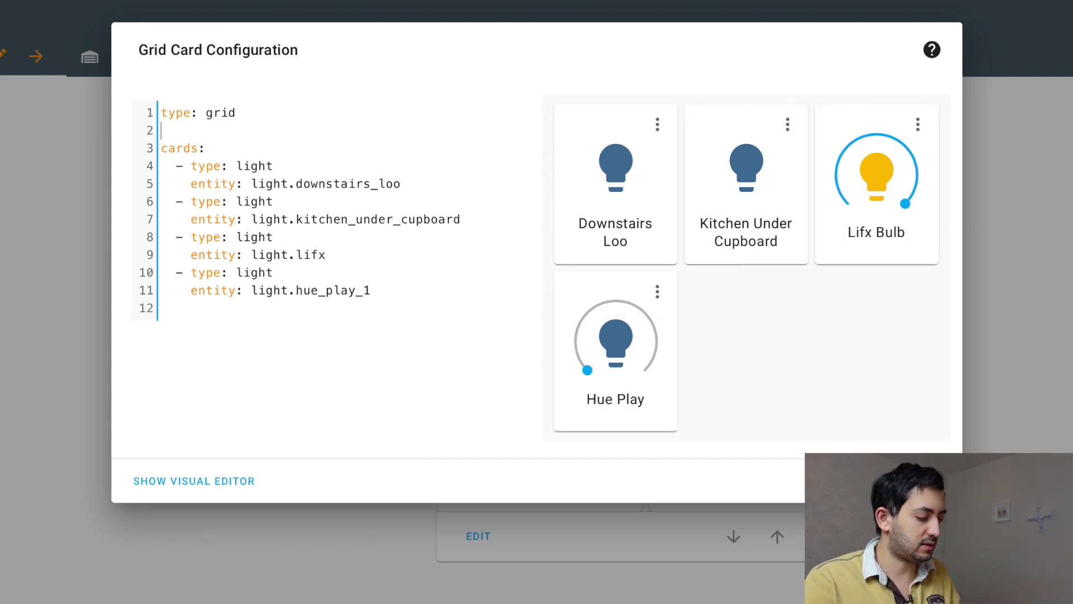
{"action": "type", "text": "columns"}
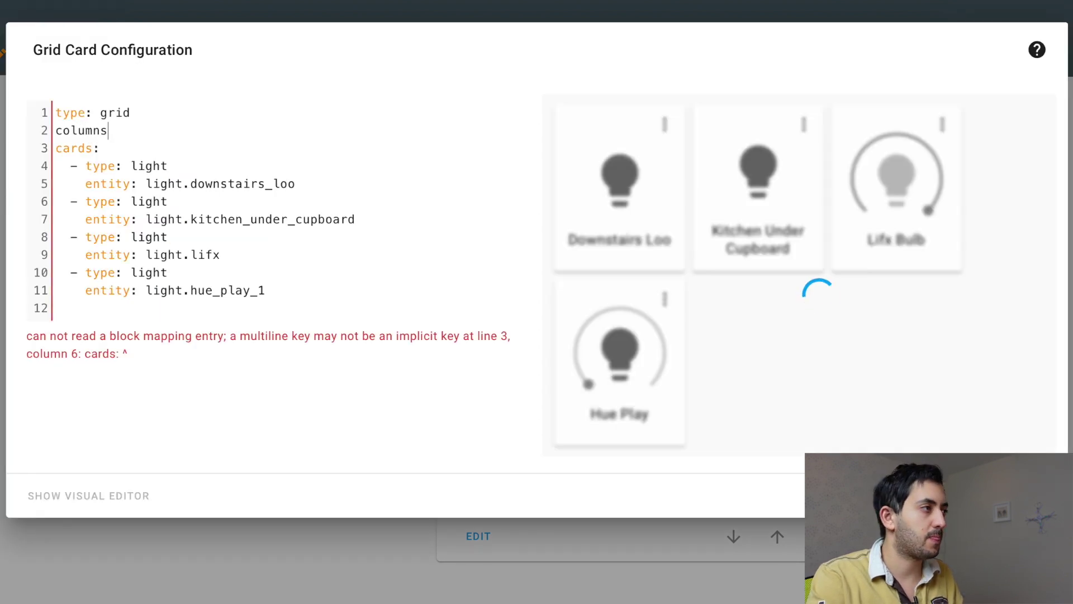
{"action": "type", "text": ":"}
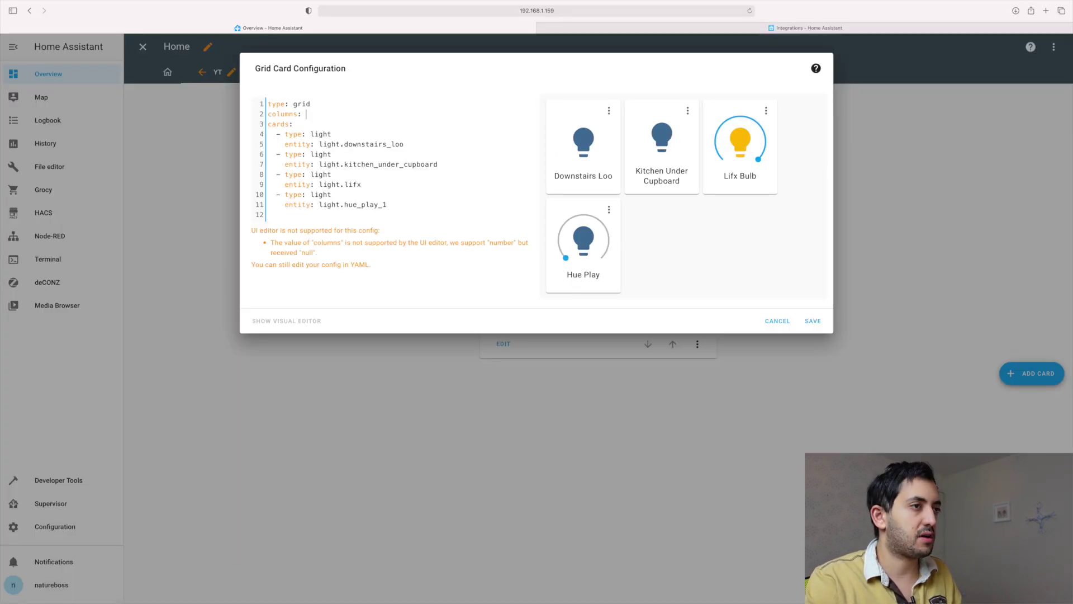
{"action": "type", "text": " 1"}
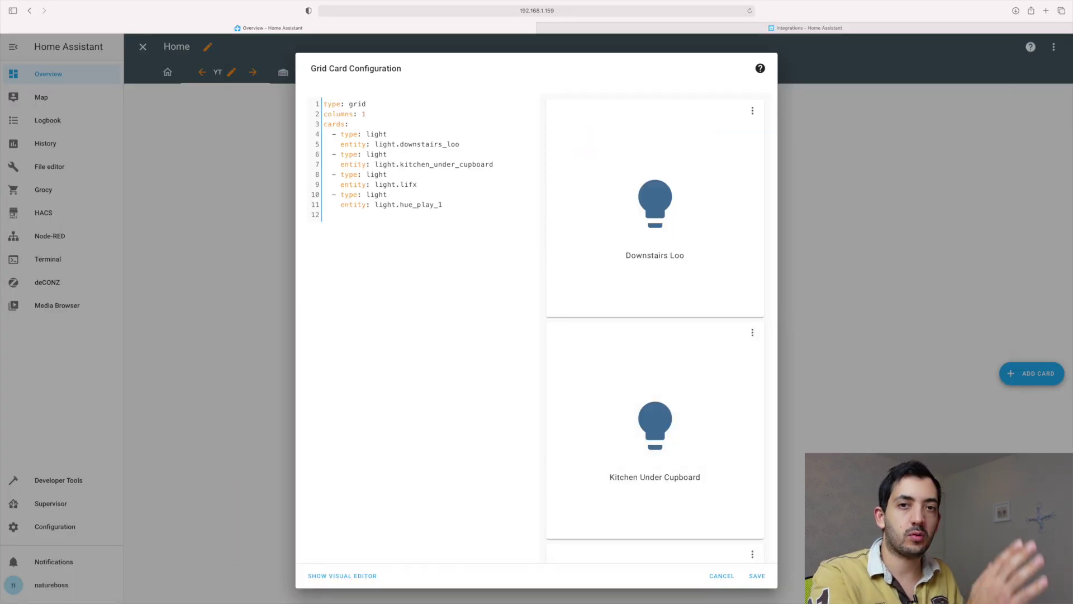
{"action": "key", "text": "BackSpace"}
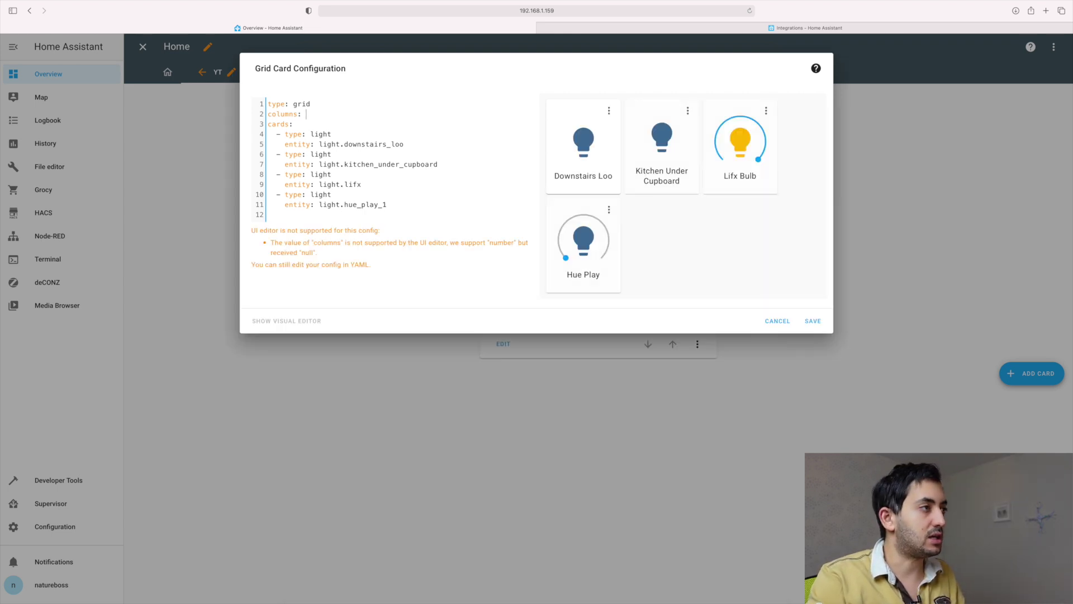
{"action": "type", "text": "2"}
{"action": "key", "text": "BackSpace"}
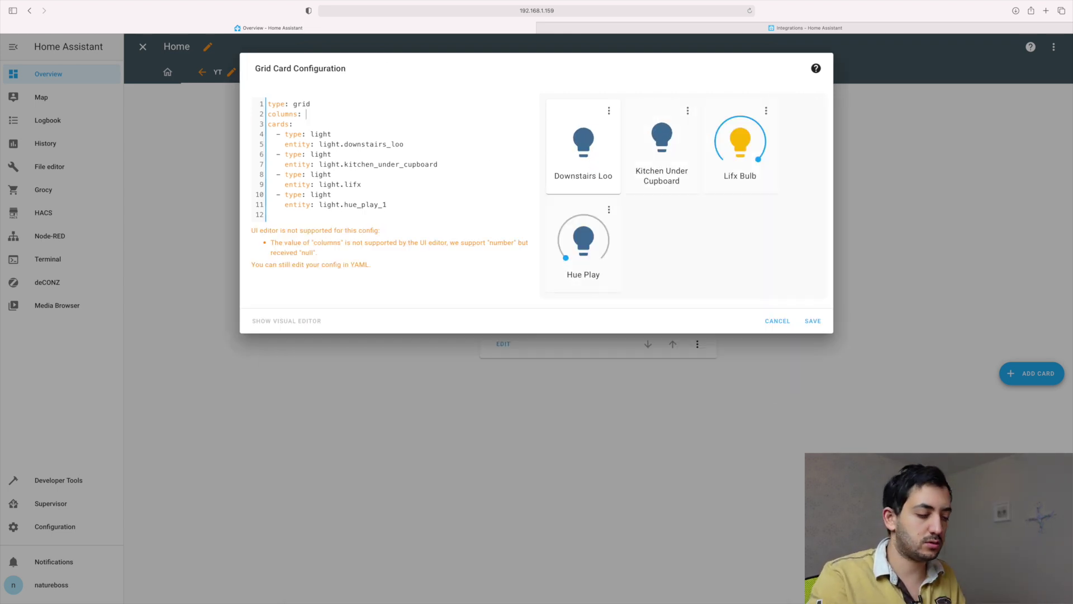
{"action": "type", "text": "3"}
{"action": "key", "text": "BackSpace"}
{"action": "type", "text": "4"}
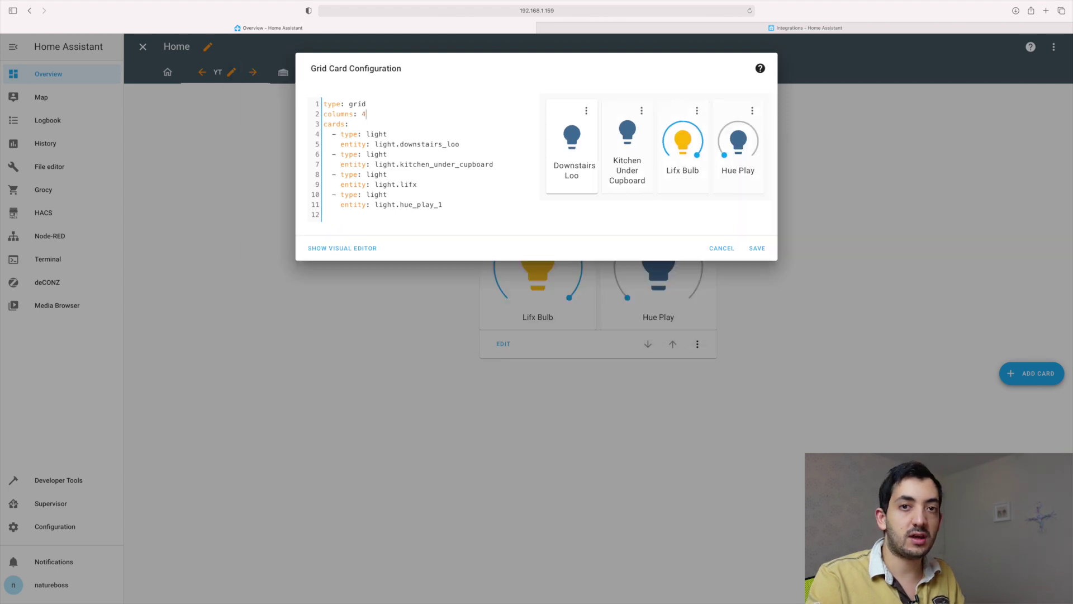
{"action": "key", "text": "BackSpace"}
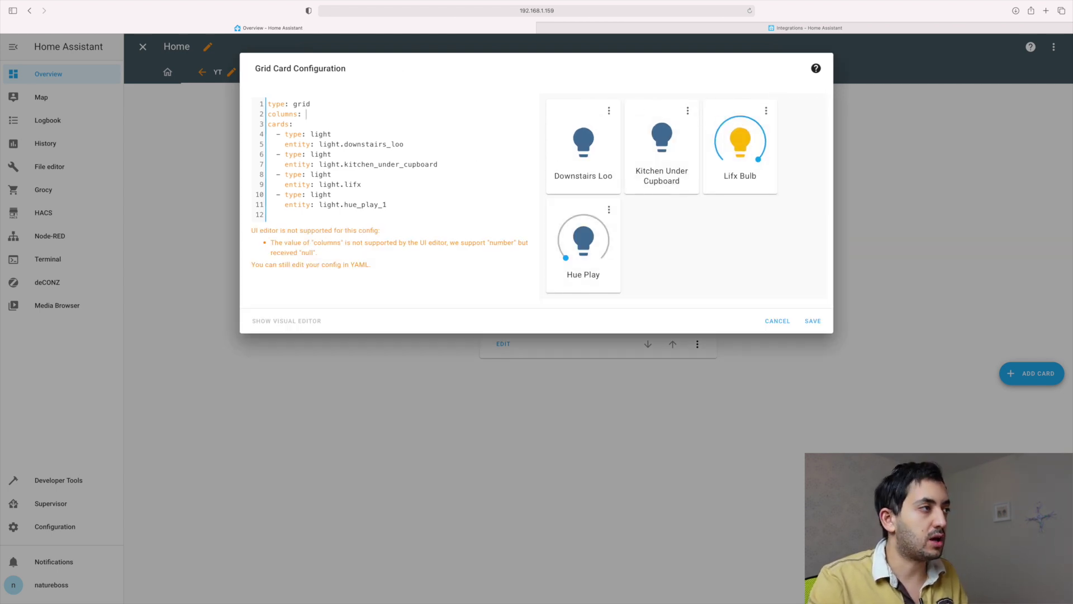
{"action": "type", "text": "2"}
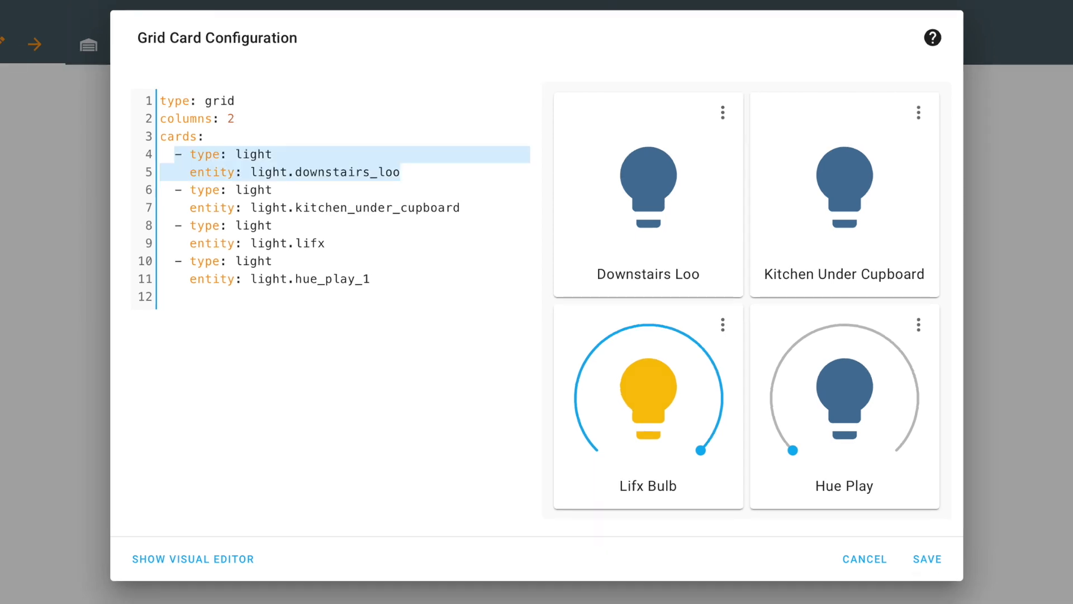
{"action": "left_click", "coordinate": [166, 559]}
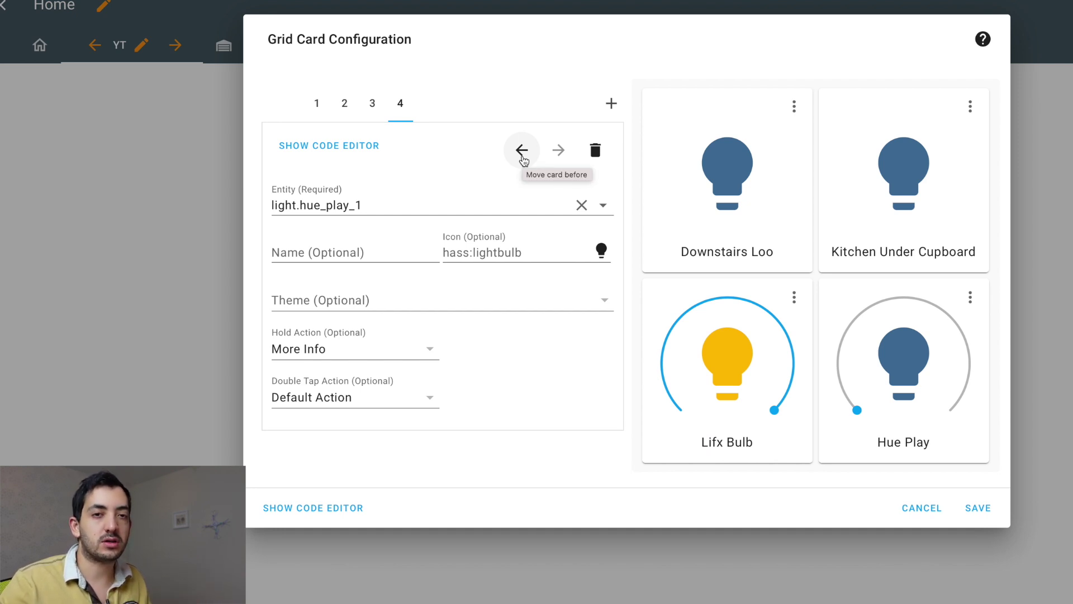
- Move Hue Play to first place, then back to third, ahead of Lifx Bulb
{"action": "left_click", "coordinate": [523, 151]}
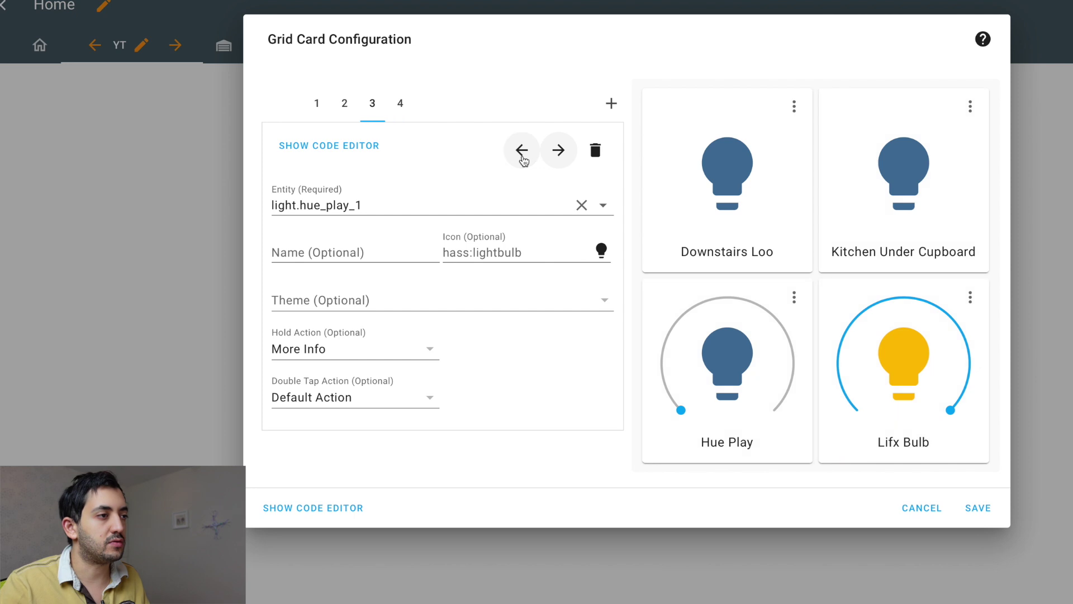
{"action": "left_click", "coordinate": [522, 150]}
{"action": "left_click", "coordinate": [522, 151]}
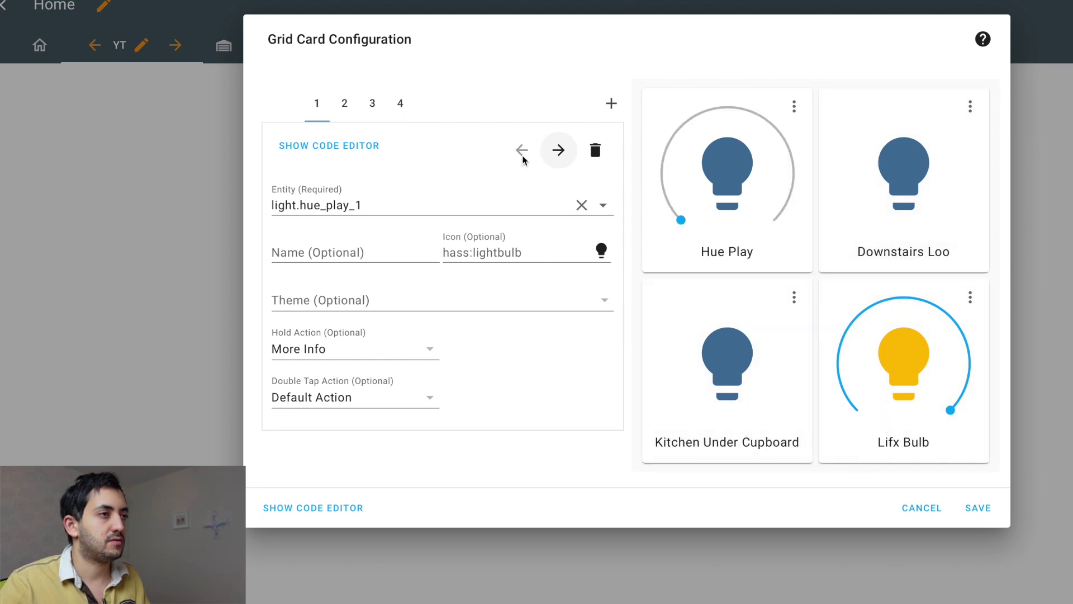
{"action": "left_click", "coordinate": [557, 151]}
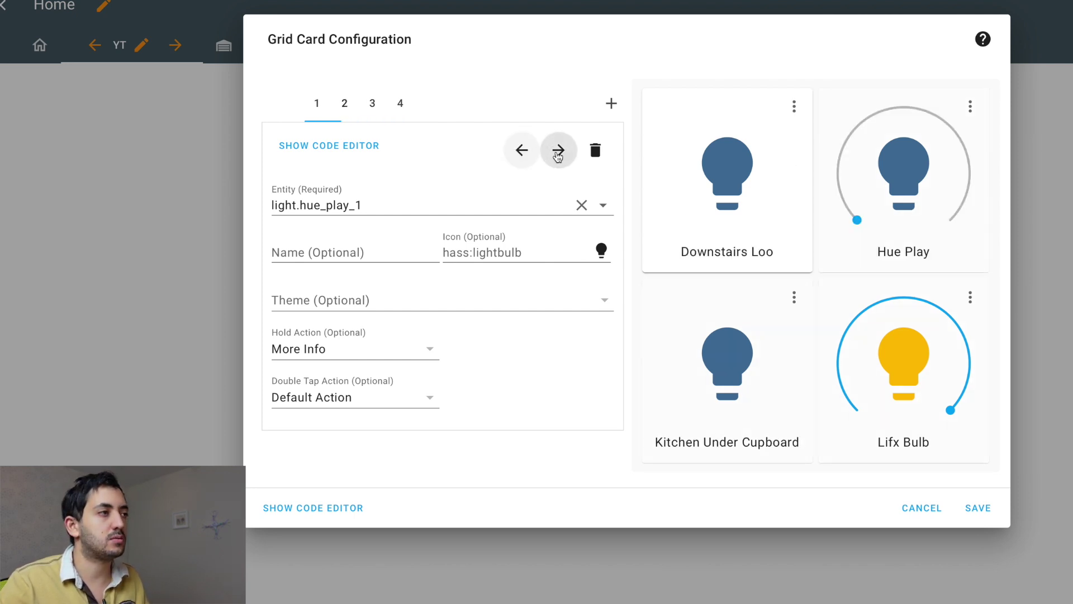
{"action": "left_click", "coordinate": [558, 152]}
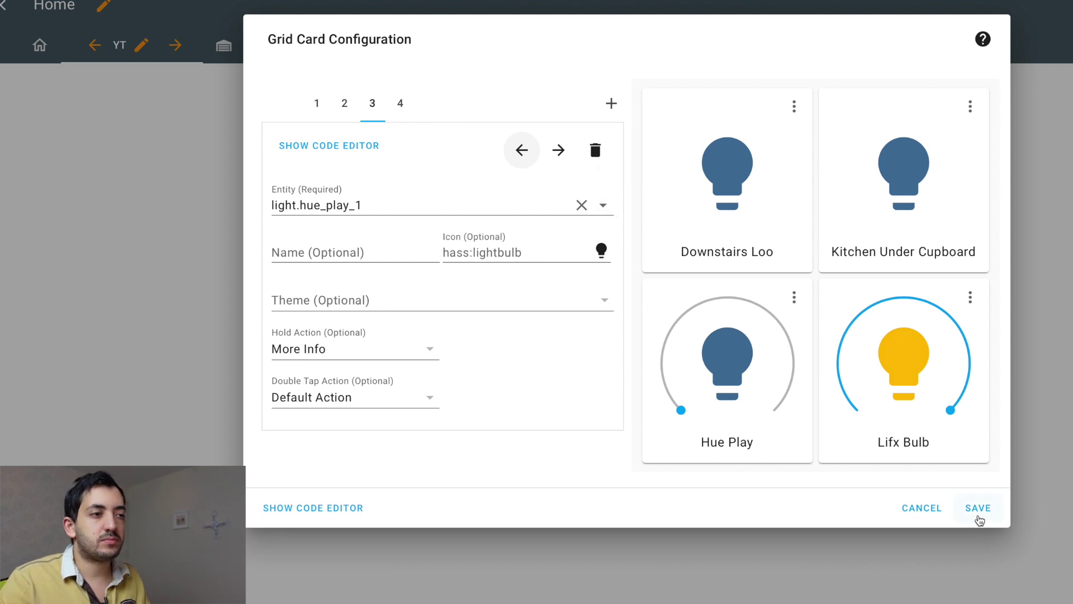
- Save the grid card and scroll the YT view to check the two-by-two light grid
{"action": "left_click", "coordinate": [979, 509]}
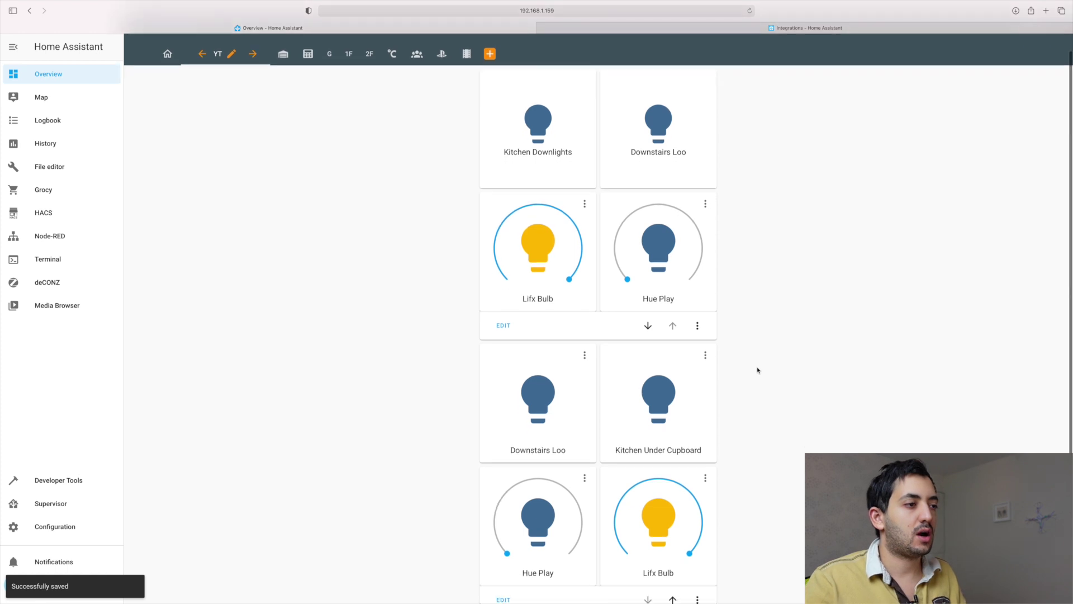
{"action": "scroll", "coordinate": [758, 371], "scroll_direction": "down", "scroll_amount": 2}
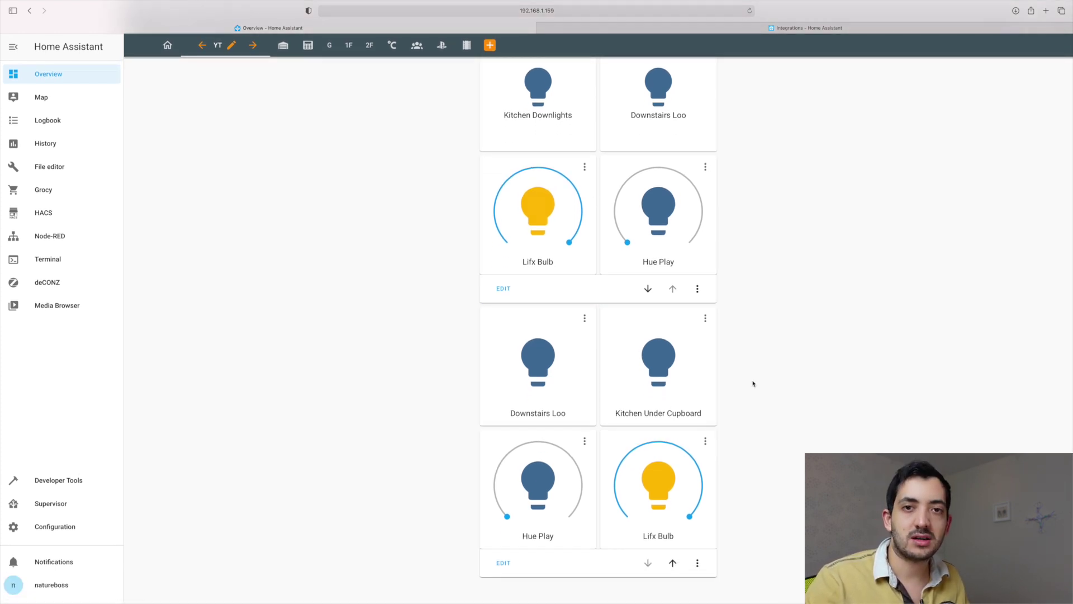
{"action": "scroll", "coordinate": [753, 384], "scroll_direction": "down", "scroll_amount": 5}
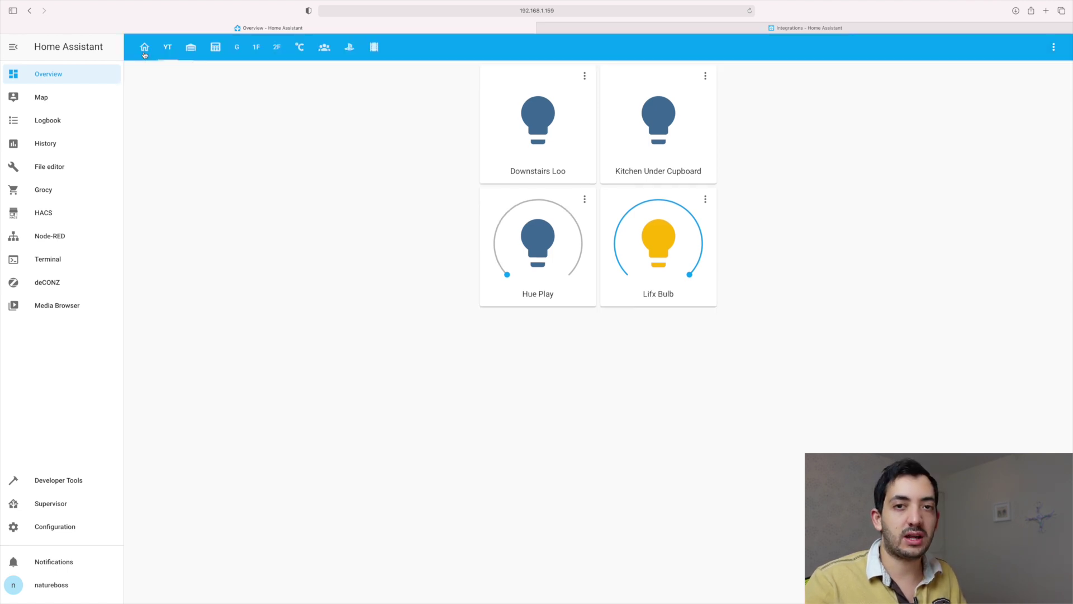
{"action": "scroll", "coordinate": [726, 184], "scroll_direction": "up", "scroll_amount": 1}
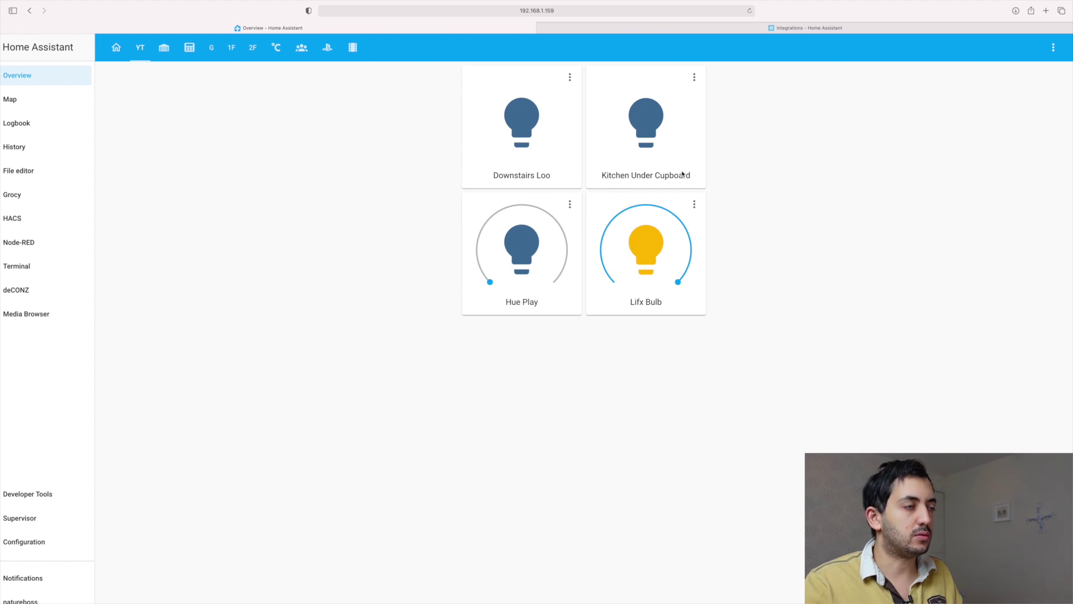
{"action": "scroll", "coordinate": [683, 174], "scroll_direction": "up", "scroll_amount": 2}
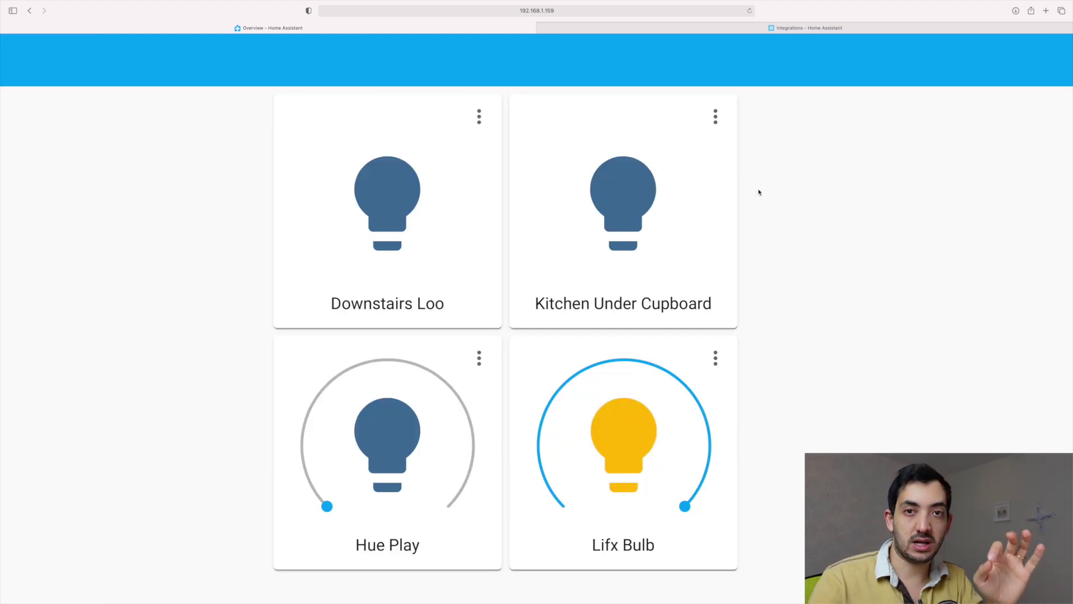
- Toggle Downstairs Loo on and off and toggle Kitchen Under Cupboard, then scroll down the dashboard
{"action": "left_click", "coordinate": [384, 206]}
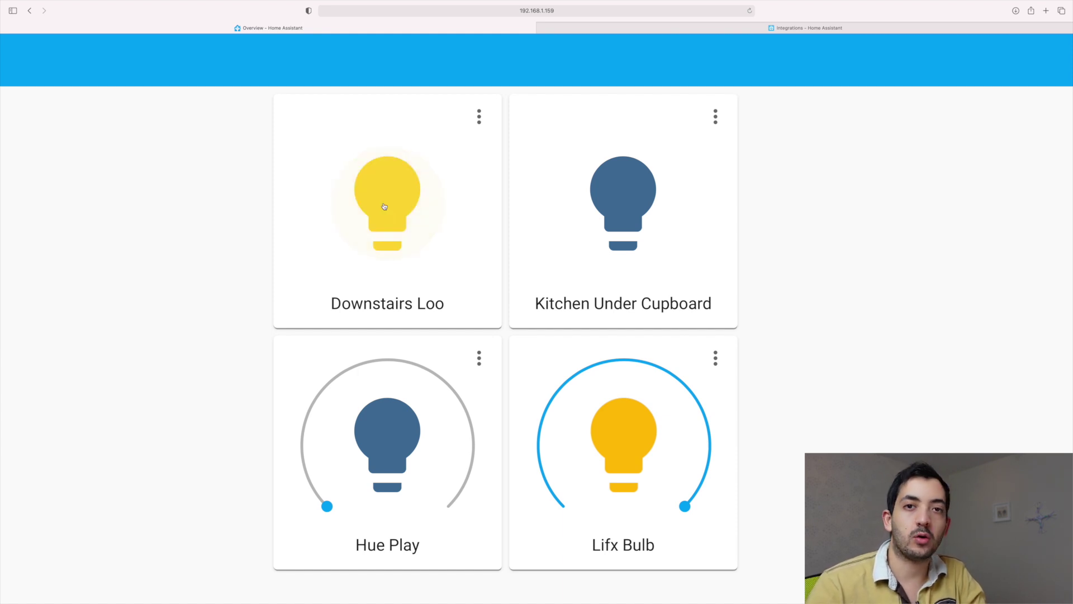
{"action": "left_click", "coordinate": [384, 206]}
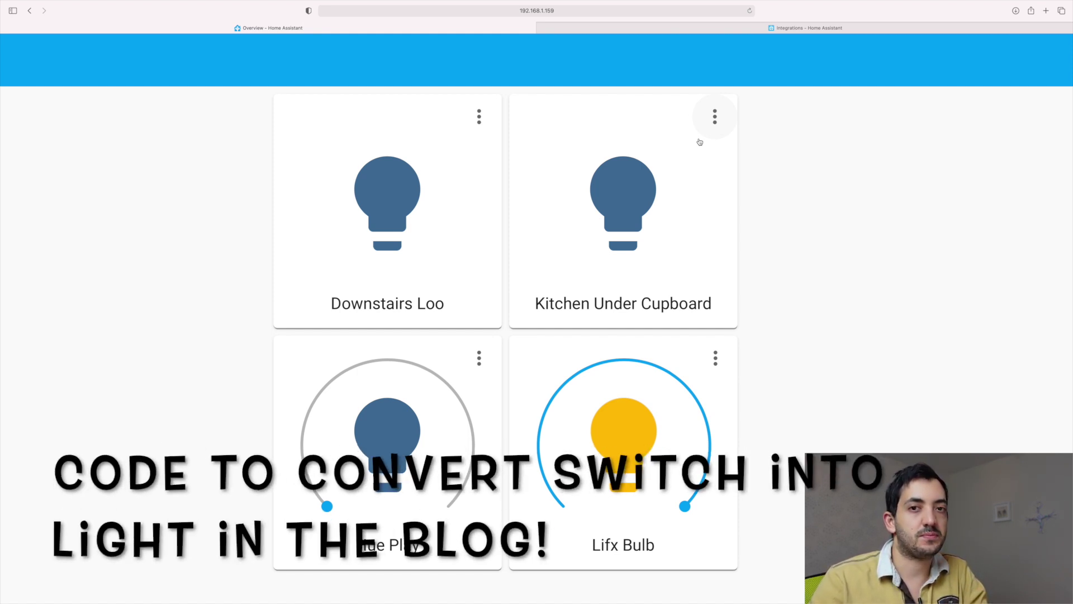
{"action": "left_click", "coordinate": [672, 163]}
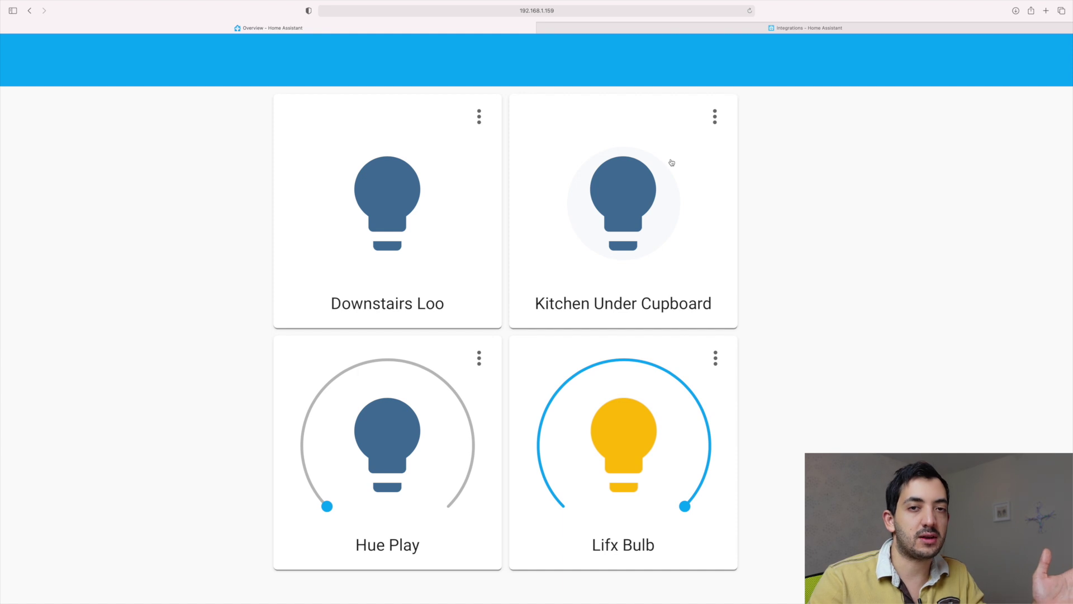
{"action": "scroll", "coordinate": [672, 162], "scroll_direction": "down", "scroll_amount": 1}
{"action": "scroll", "coordinate": [672, 163], "scroll_direction": "down", "scroll_amount": 5}
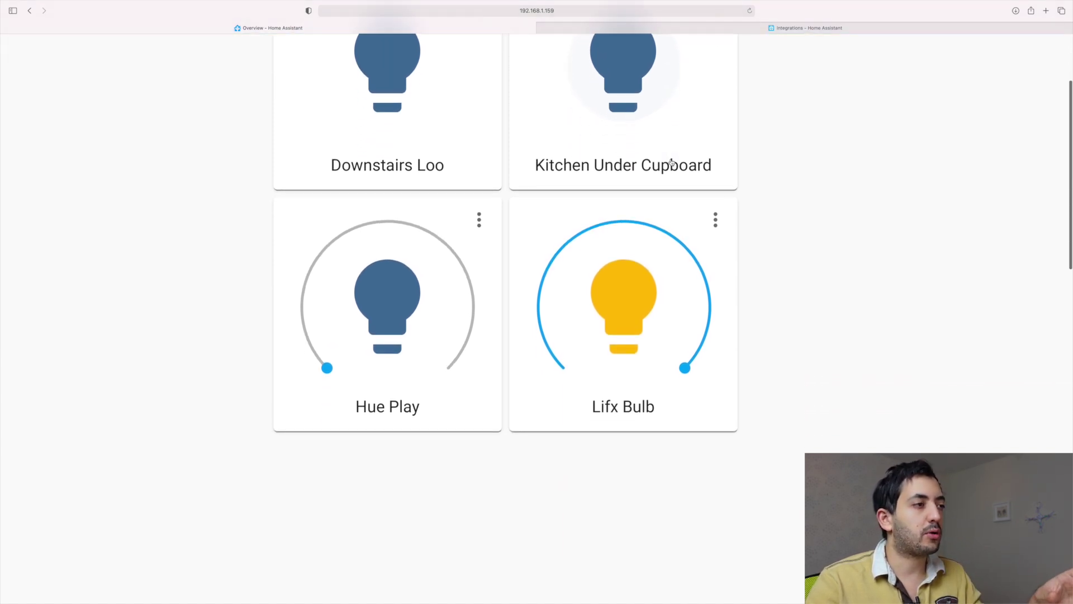
{"action": "scroll", "coordinate": [672, 162], "scroll_direction": "down", "scroll_amount": 1}
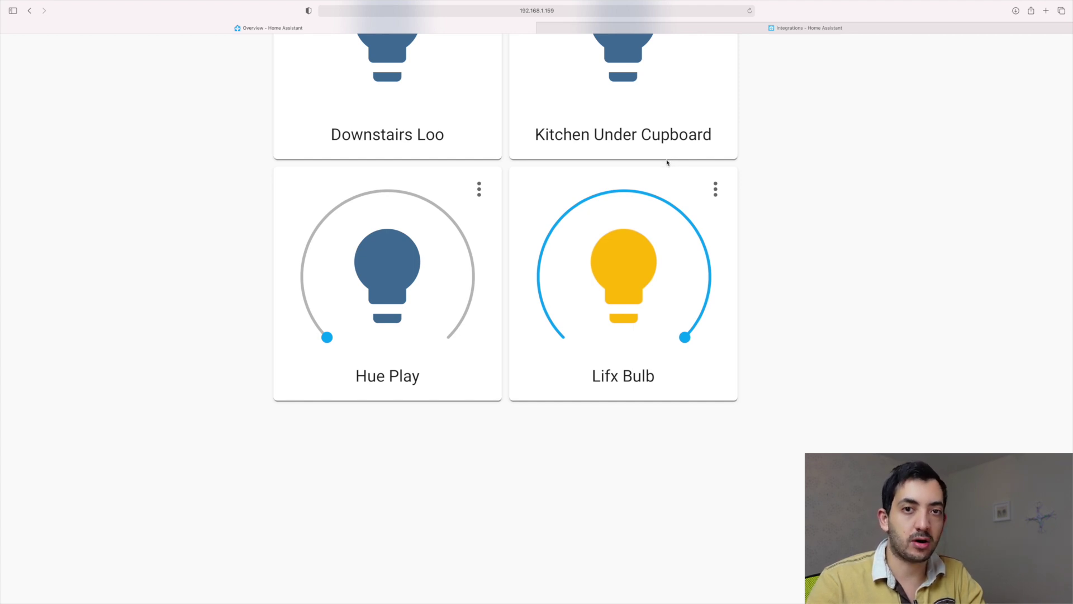
- Toggle the Lifx Bulb off and on, then drag its brightness to about 61%, 58% and 5%
{"action": "left_click", "coordinate": [626, 280]}
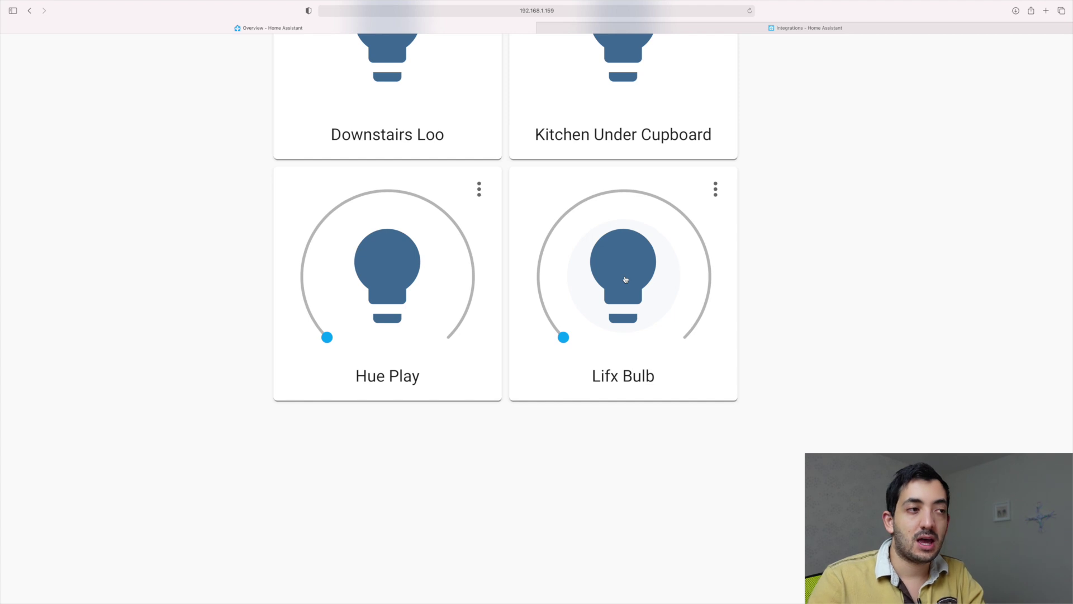
{"action": "left_click", "coordinate": [626, 279]}
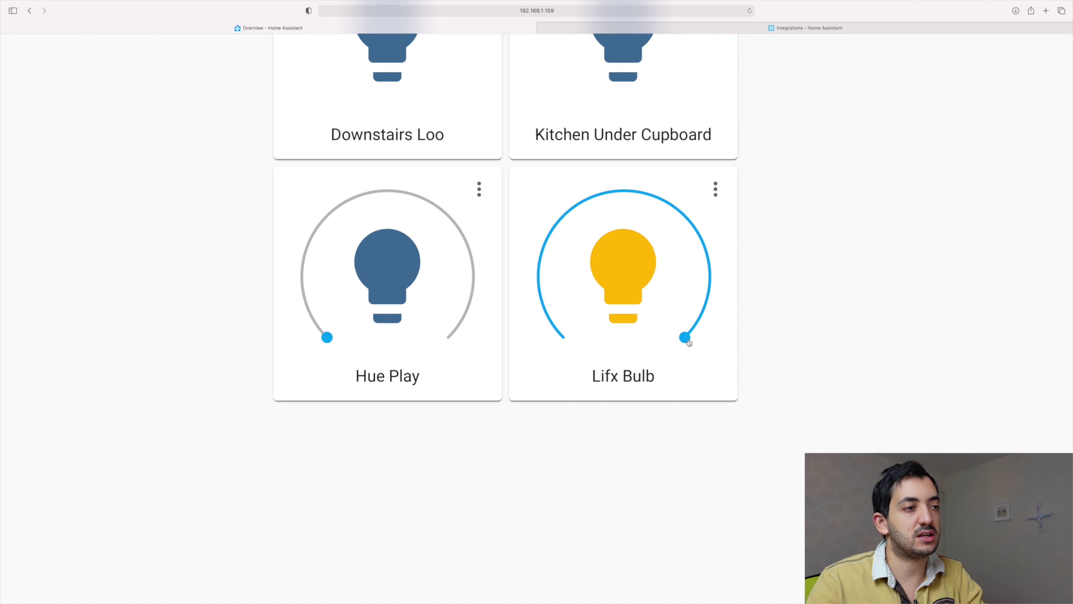
{"action": "left_click_drag", "start_coordinate": [690, 342], "coordinate": [625, 230]}
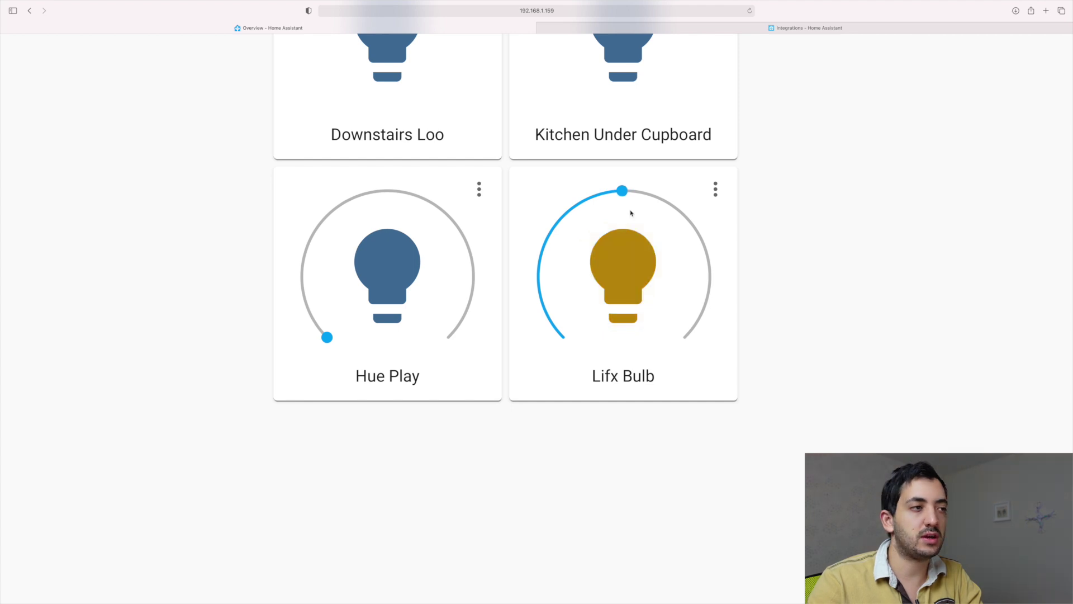
{"action": "left_click_drag", "start_coordinate": [625, 195], "coordinate": [697, 357]}
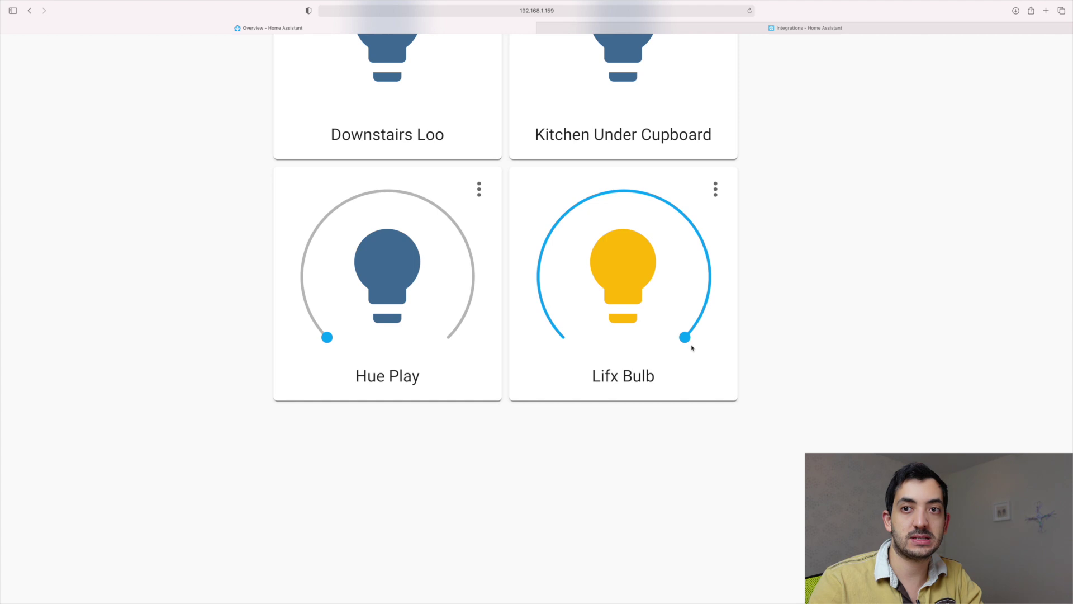
{"action": "left_click_drag", "start_coordinate": [685, 337], "coordinate": [554, 327]}
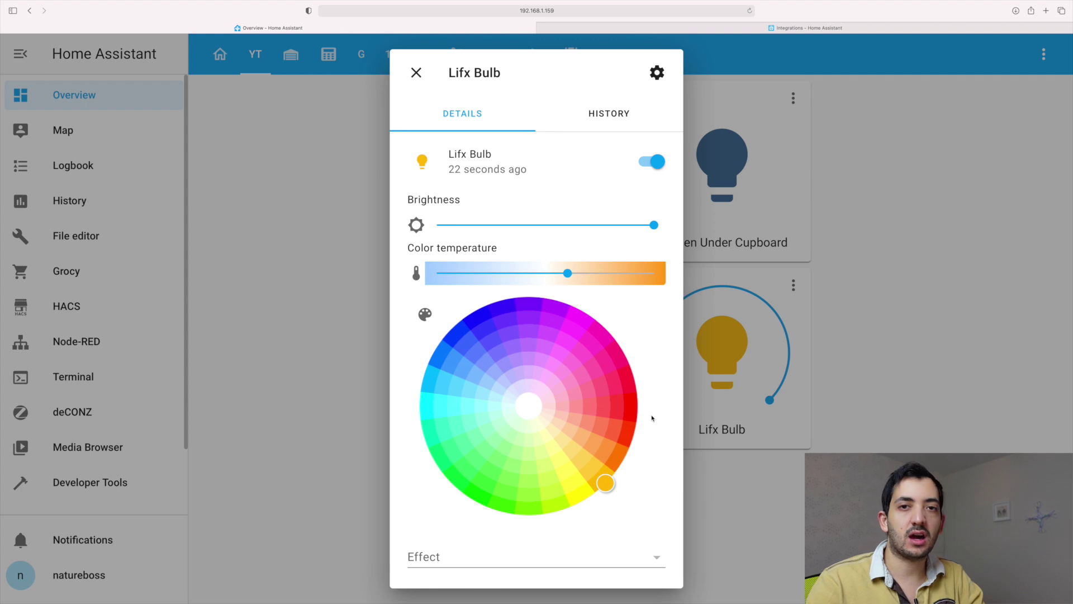
- Lower the Lifx Bulb's brightness, adjust its colour temperature and set its colour to pink
{"action": "left_click", "coordinate": [562, 226]}
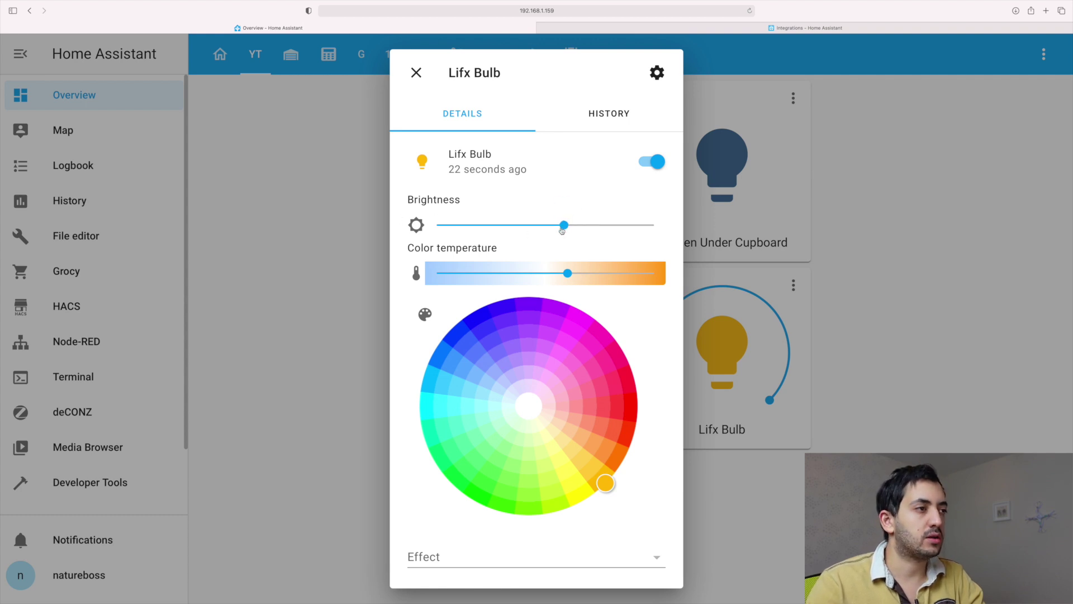
{"action": "left_click_drag", "start_coordinate": [562, 226], "coordinate": [592, 227]}
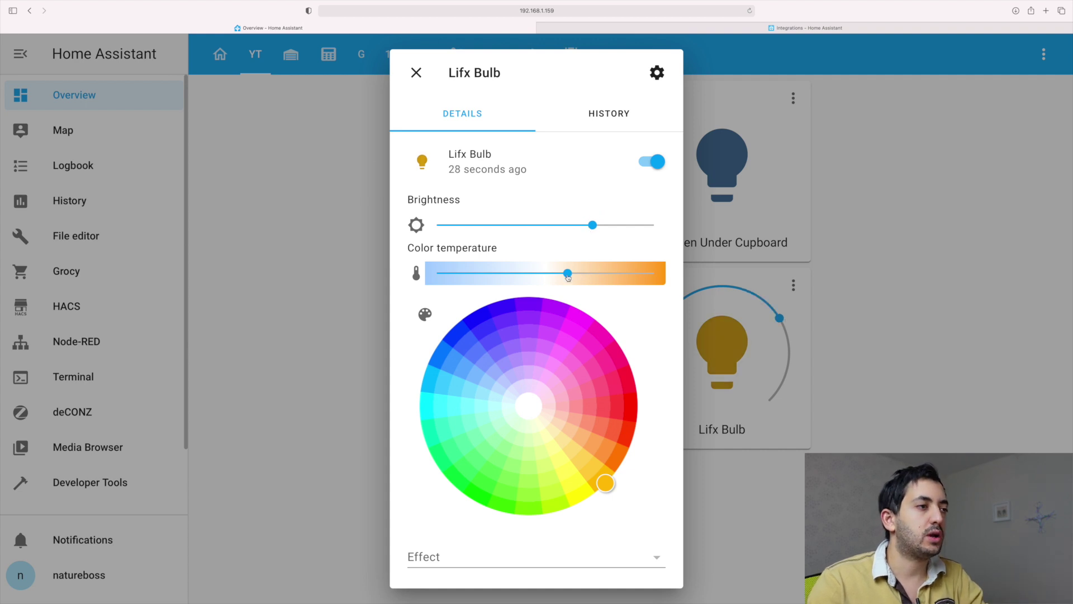
{"action": "left_click_drag", "start_coordinate": [568, 277], "coordinate": [539, 275]}
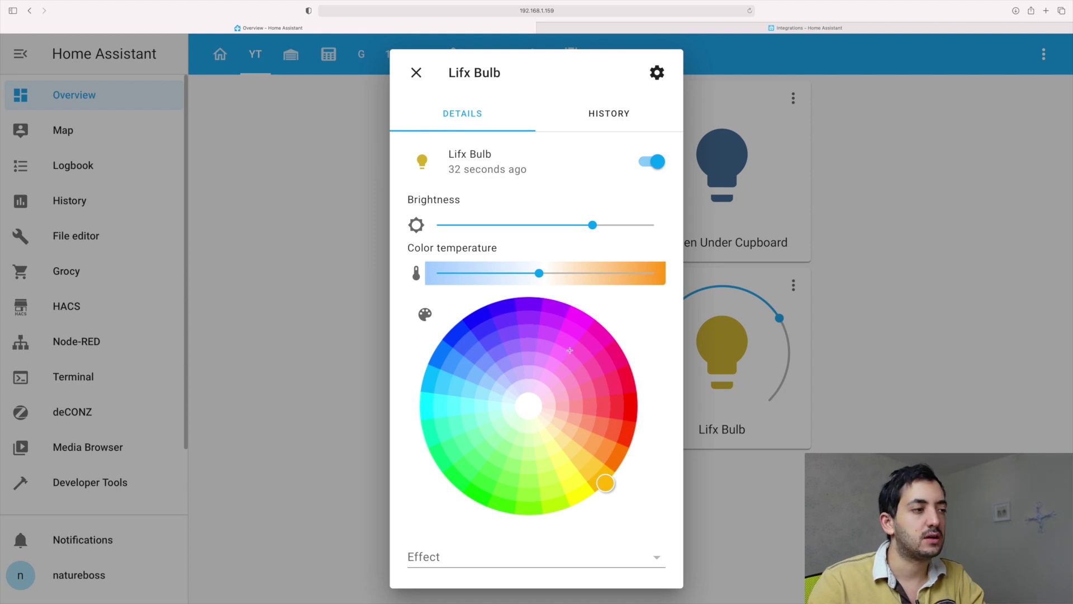
{"action": "mouse_move", "coordinate": [570, 350]}
{"action": "left_mouse_down"}
{"action": "mouse_move", "coordinate": [568, 338]}
{"action": "mouse_move", "coordinate": [525, 338]}
{"action": "mouse_move", "coordinate": [465, 372]}
{"action": "mouse_move", "coordinate": [469, 419]}
{"action": "mouse_move", "coordinate": [448, 447]}
{"action": "mouse_move", "coordinate": [540, 448]}
{"action": "mouse_move", "coordinate": [548, 436]}
{"action": "mouse_move", "coordinate": [608, 462]}
{"action": "mouse_move", "coordinate": [591, 406]}
{"action": "left_mouse_up"}
{"action": "left_click", "coordinate": [539, 383]}
- Open and dismiss the effects list without choosing one, then switch the Lifx Bulb off and on
{"action": "left_click", "coordinate": [606, 556]}
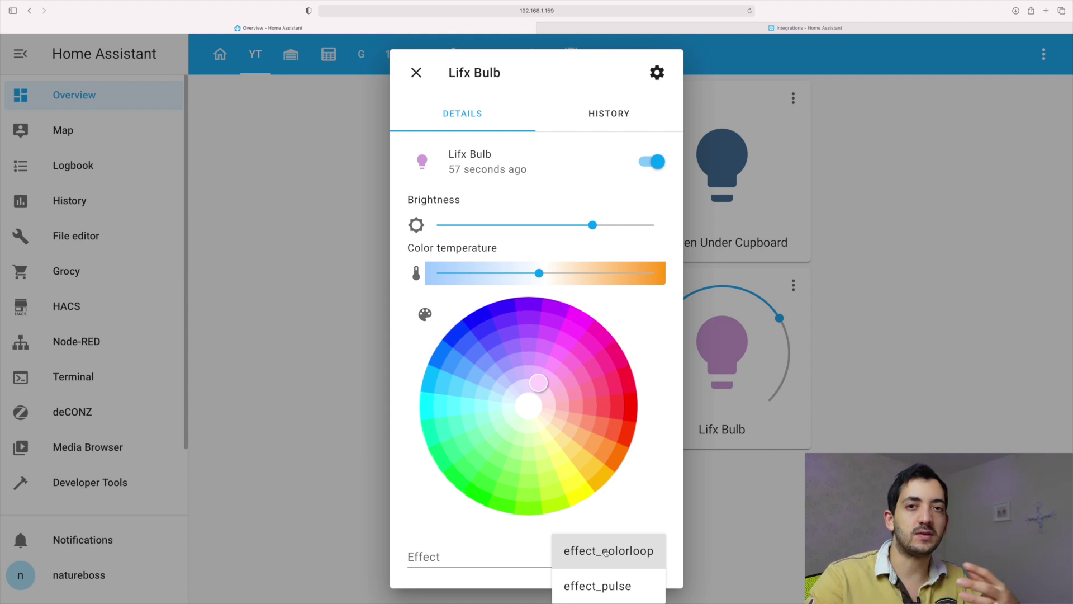
{"action": "left_click", "coordinate": [606, 551]}
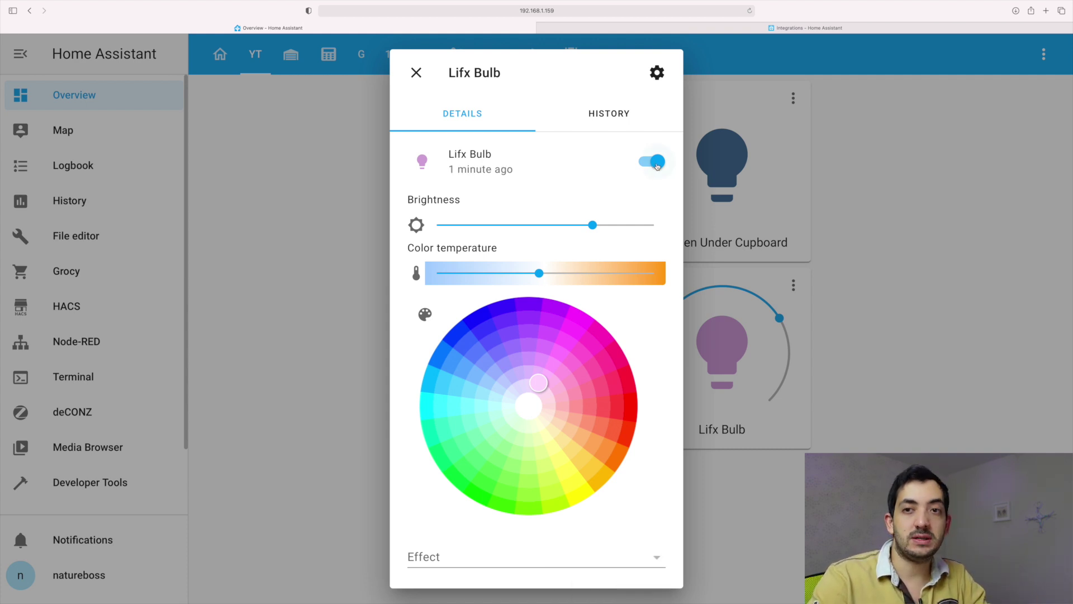
{"action": "left_click", "coordinate": [657, 166]}
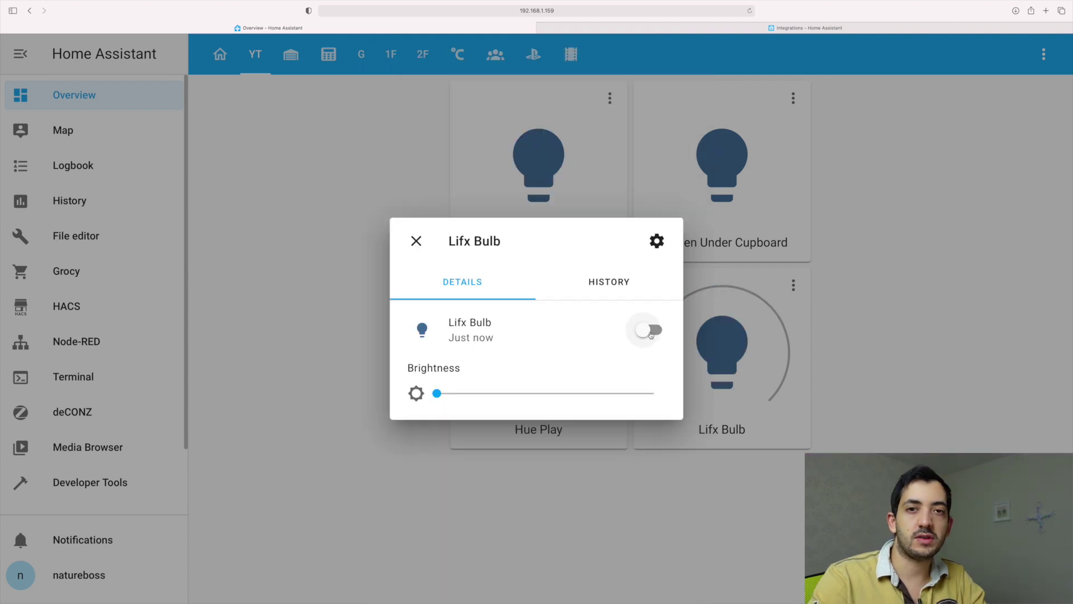
{"action": "left_click", "coordinate": [651, 332]}
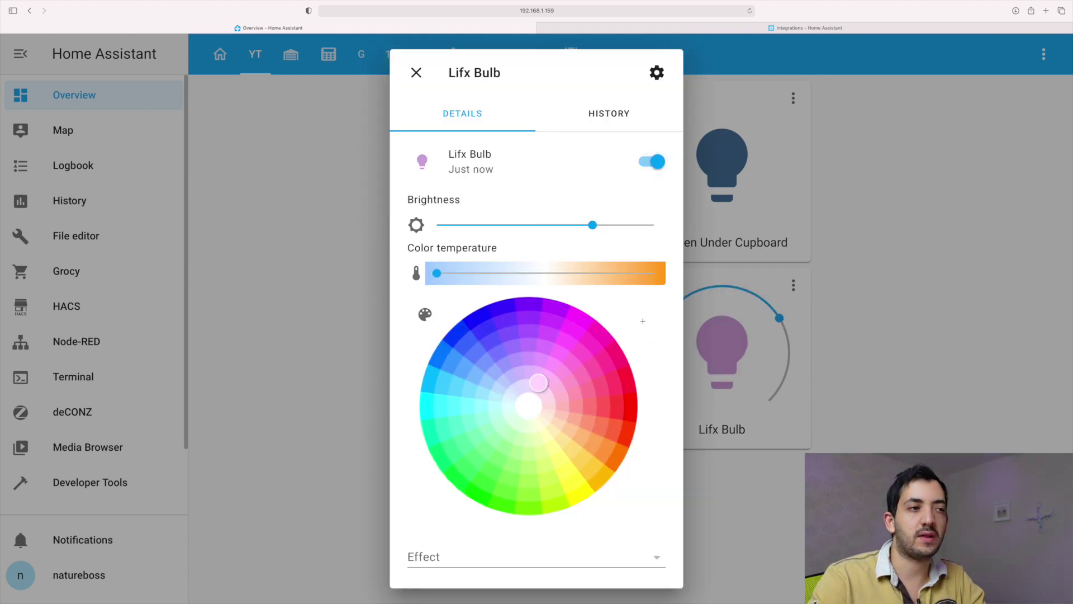
{"action": "triple_click", "coordinate": [456, 169]}
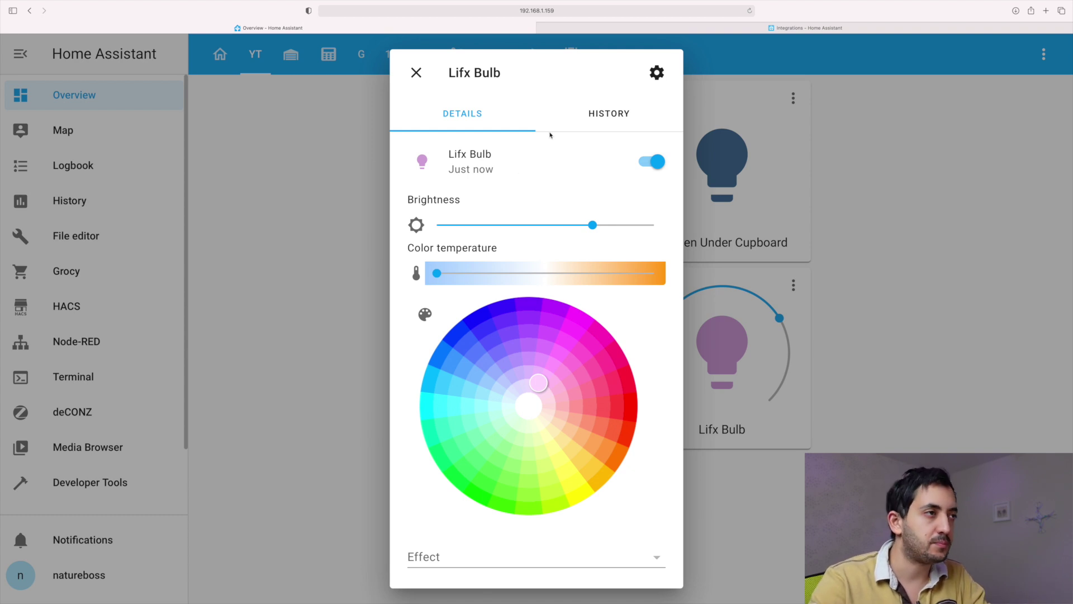
- Check the Lifx Bulb's on/off history, then close its details with Escape
{"action": "left_click", "coordinate": [588, 118]}
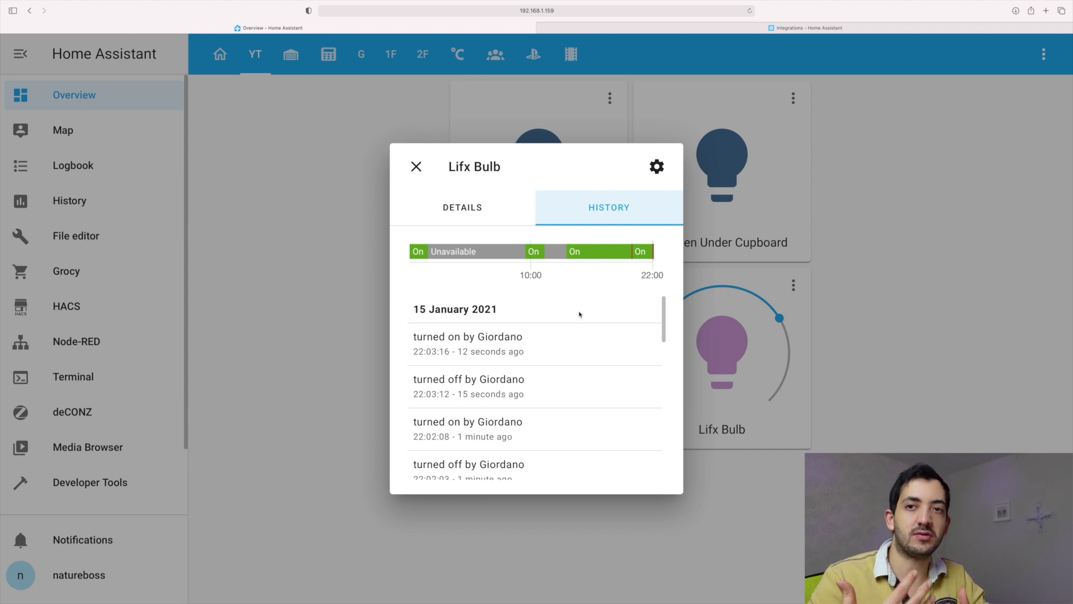
{"action": "mouse_move", "coordinate": [514, 258]}
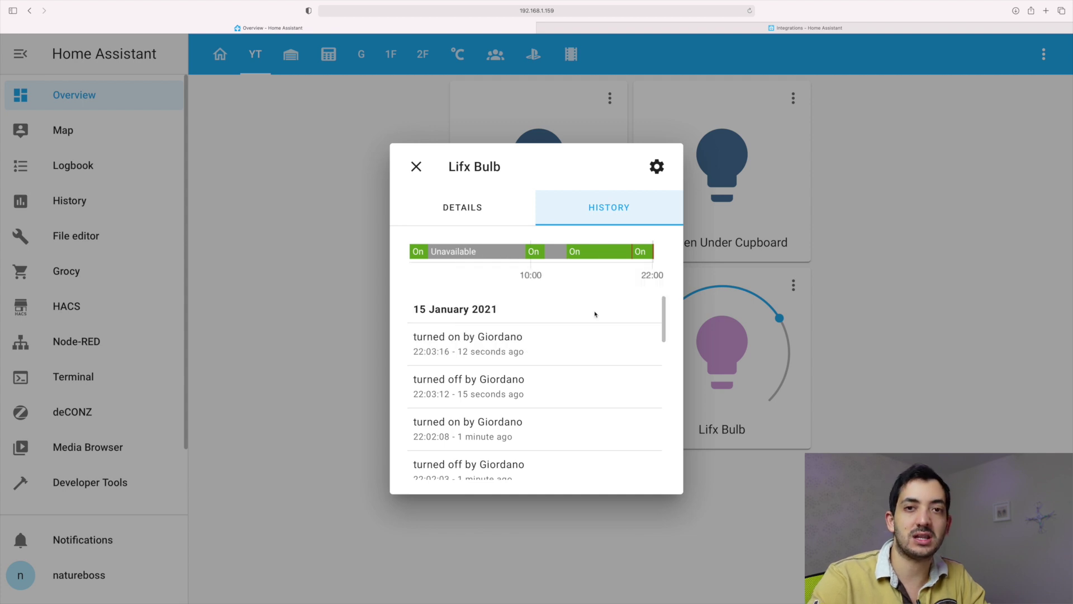
{"action": "key", "text": "Escape"}
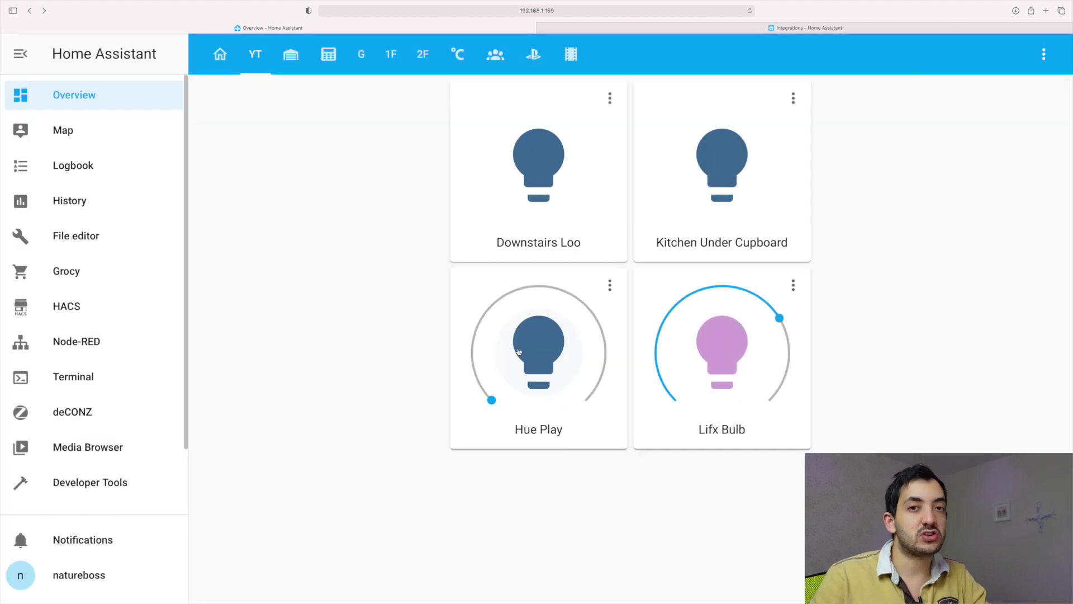
- Open the Hue Play light's detailed controls and switch the light on
{"action": "left_click", "coordinate": [556, 351]}
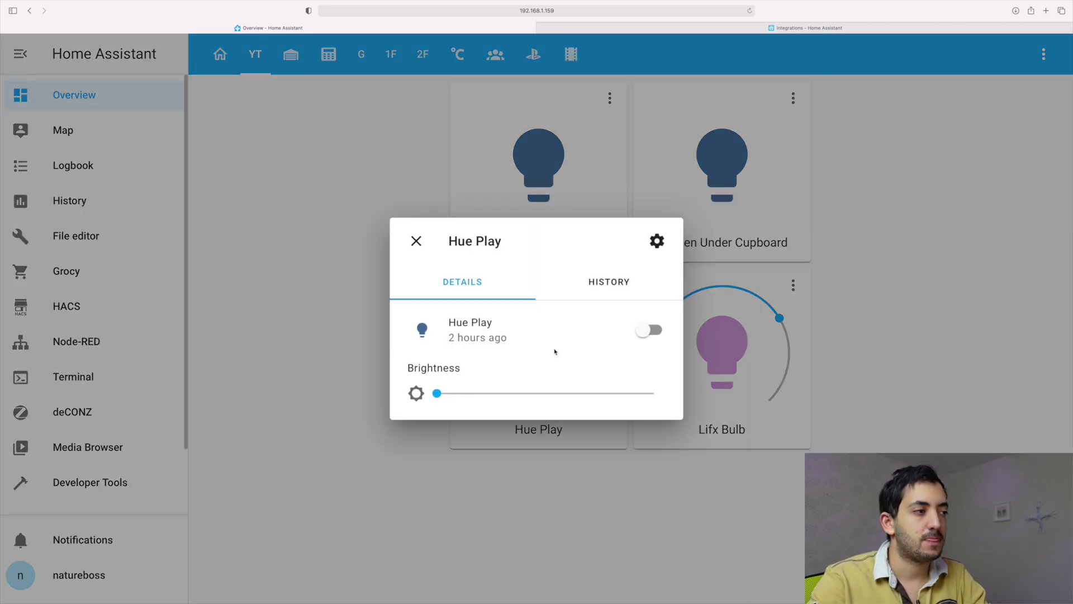
{"action": "left_click", "coordinate": [644, 331]}
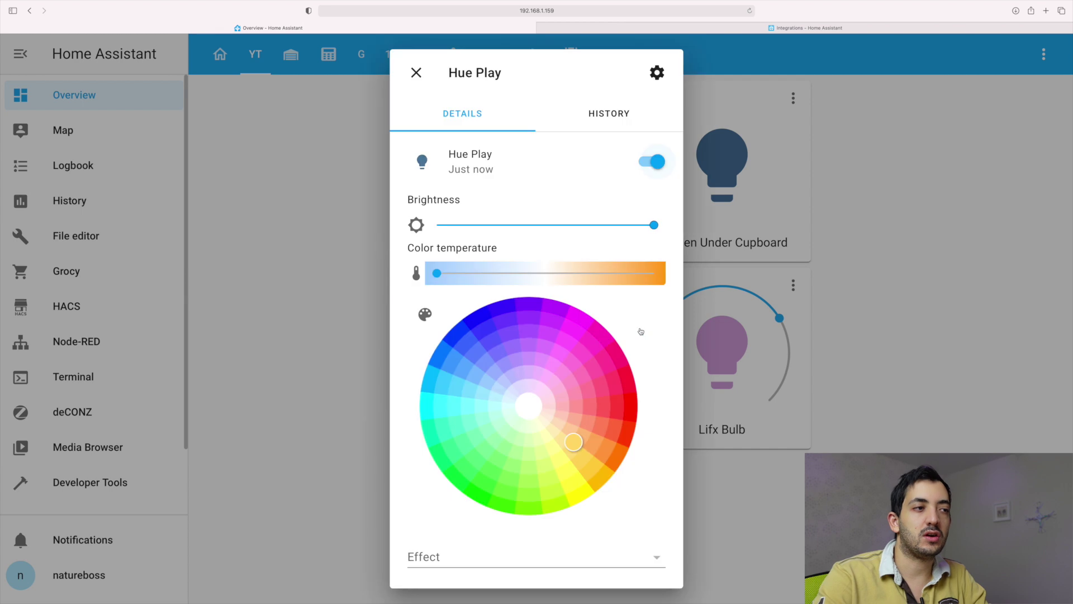